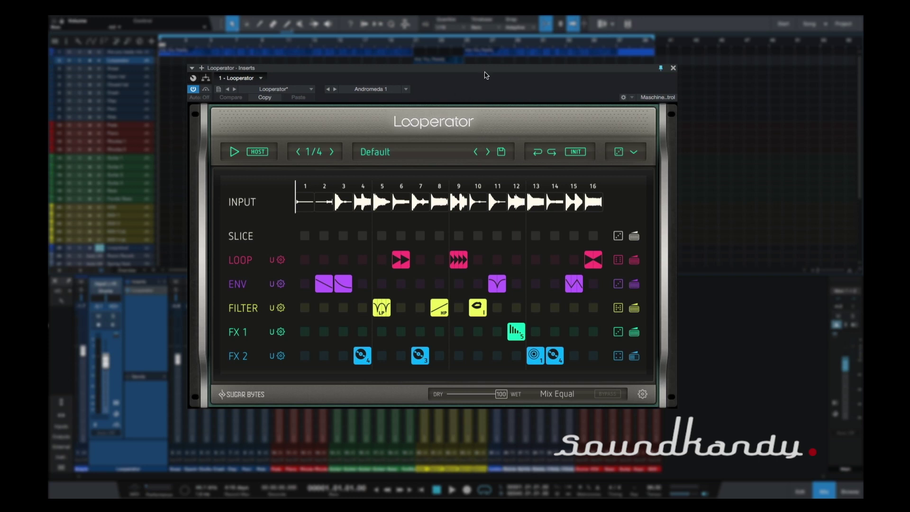
Step: Move the Looperator window slightly and try neighbouring clock rates, ending on 1/4
drag(482, 71, 479, 64)
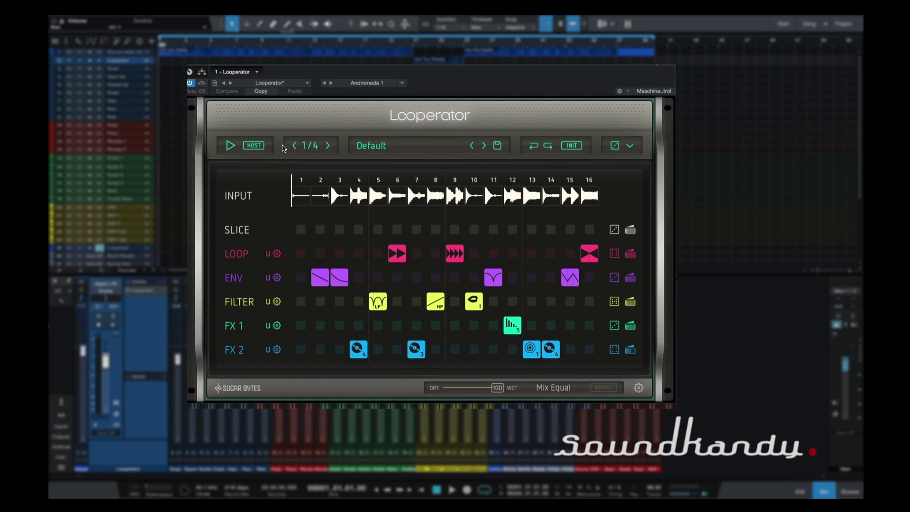
click(293, 146)
click(328, 147)
click(328, 147)
click(295, 146)
Step: Look over the folders, presets and remote list in the preset browser and close it
click(384, 149)
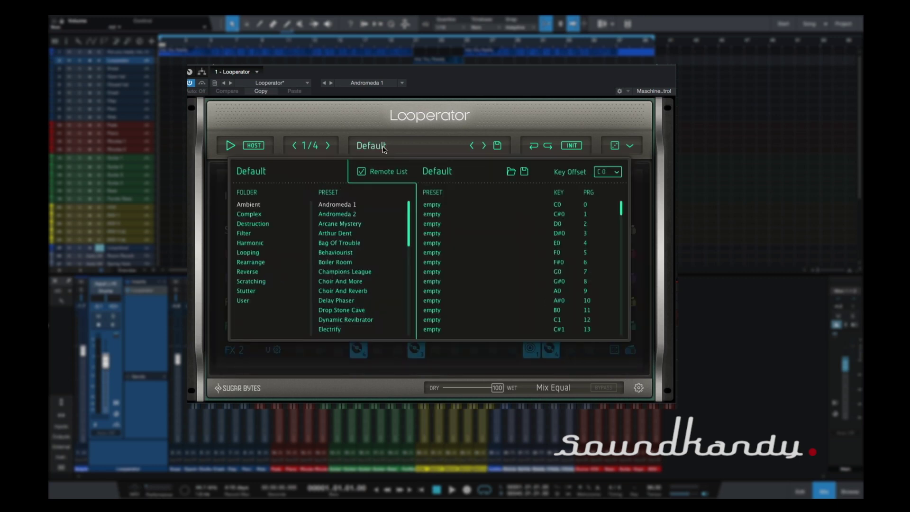
click(384, 149)
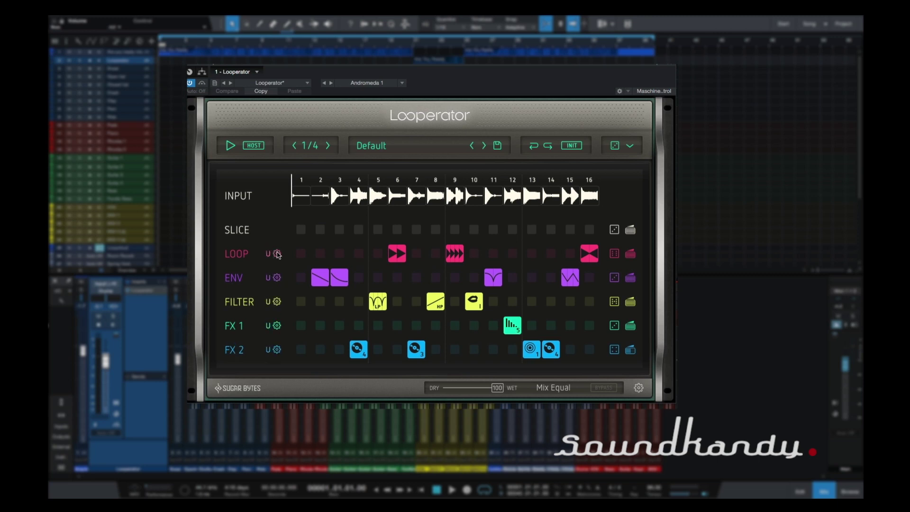
Step: Examine the user parameter pages of the Loop, Env, Filter, FX 1 and FX 2 rows
click(277, 253)
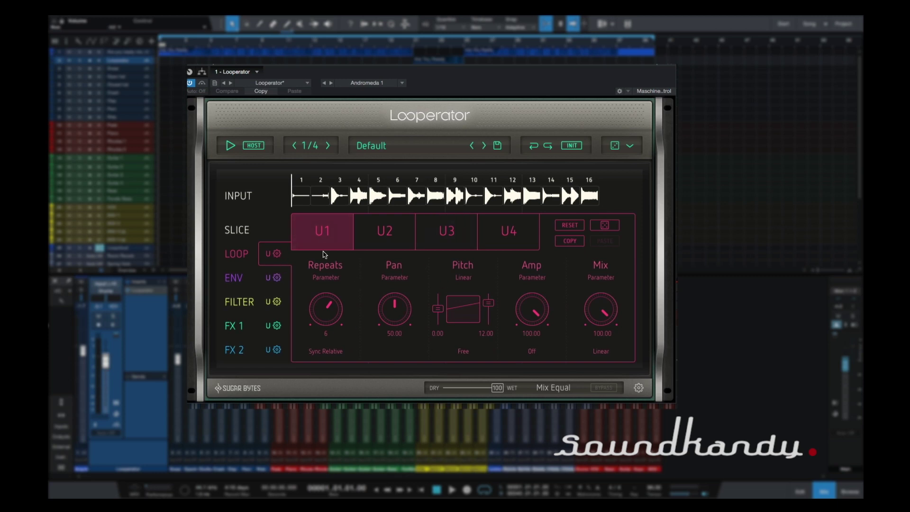
click(279, 285)
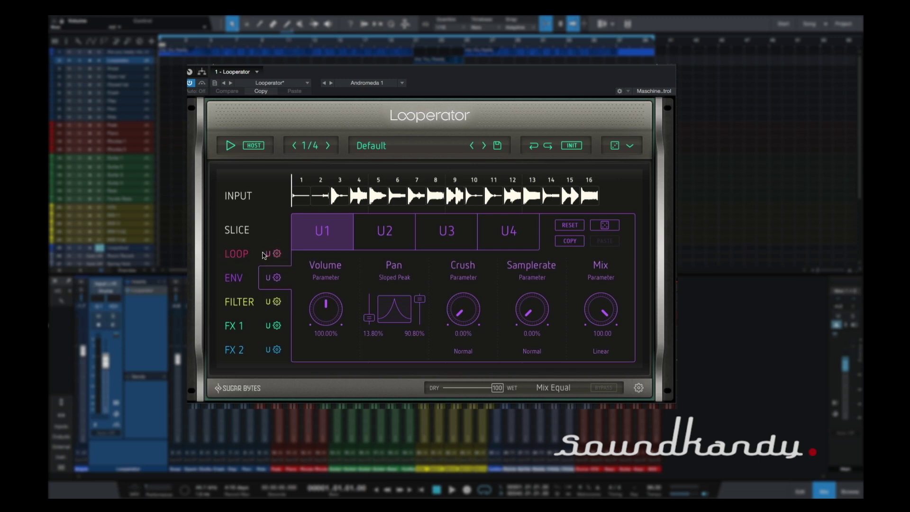
click(276, 301)
click(278, 326)
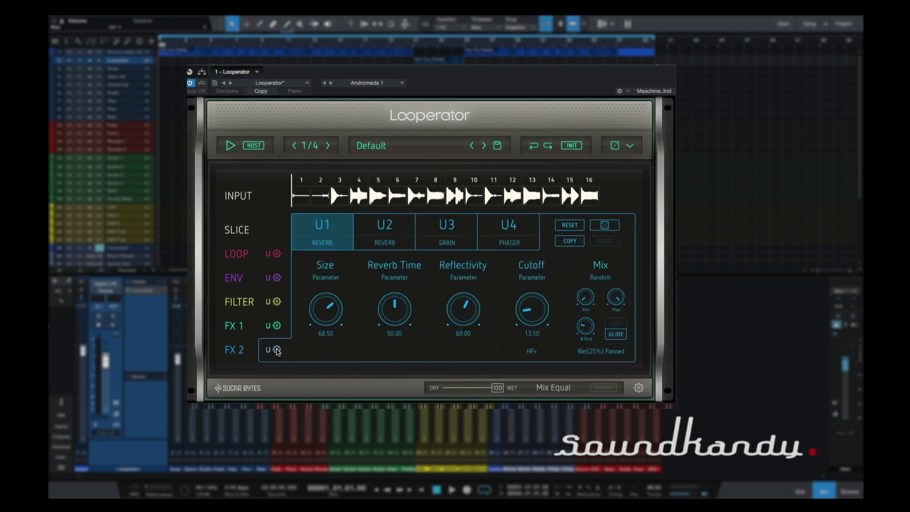
Step: Review the Loop row's user slots U1 to U4 and return to the step matrix
click(277, 253)
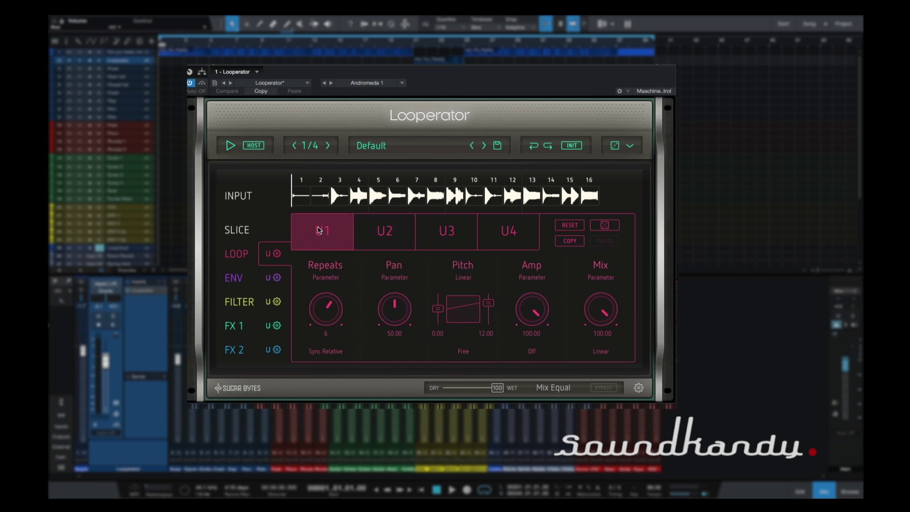
click(376, 226)
click(444, 227)
click(493, 232)
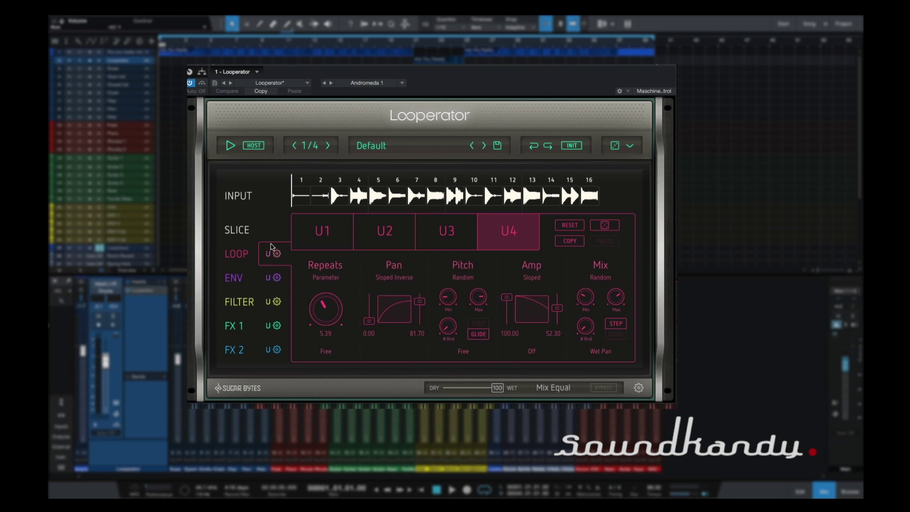
click(277, 255)
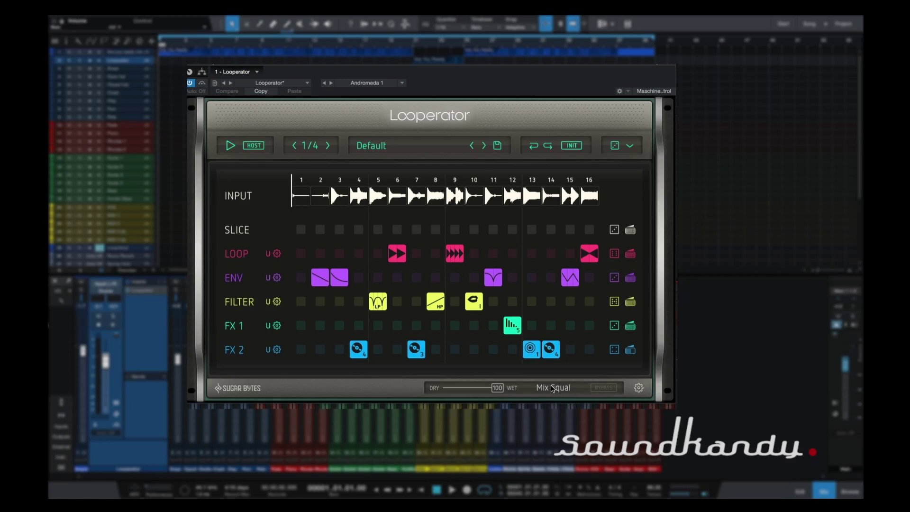
Step: Examine the available mix modes and the general settings without changing any of them
click(552, 389)
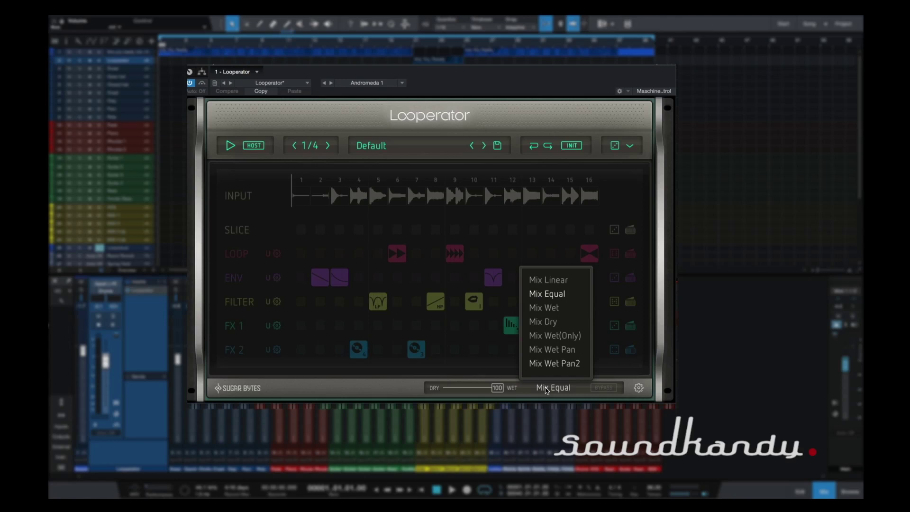
click(638, 387)
click(639, 388)
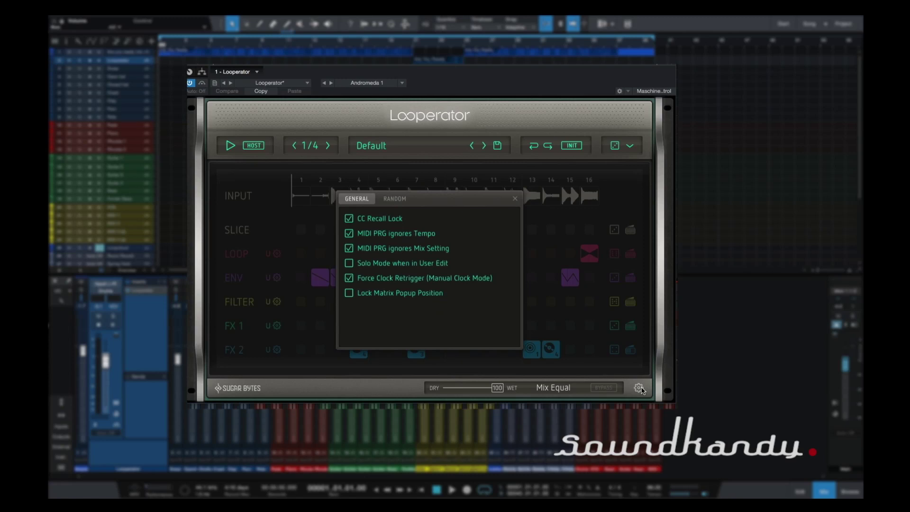
click(640, 388)
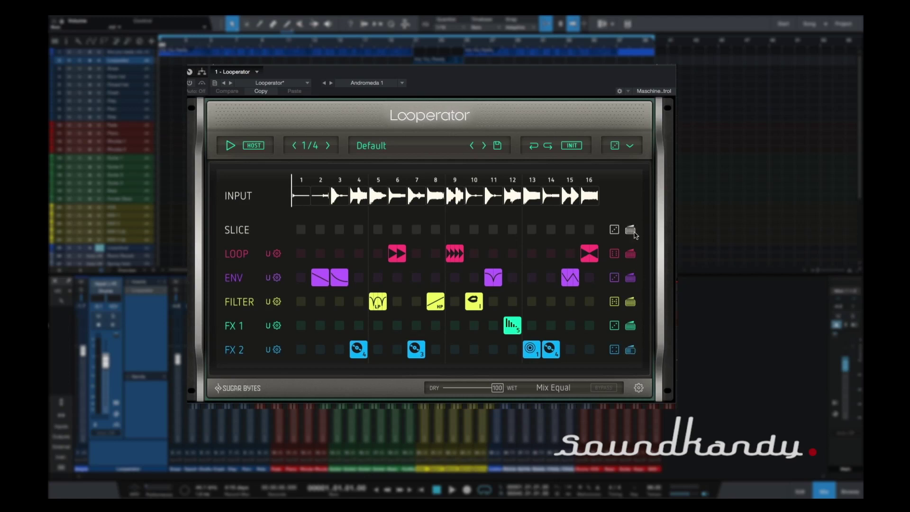
click(632, 230)
mouse_move(633, 331)
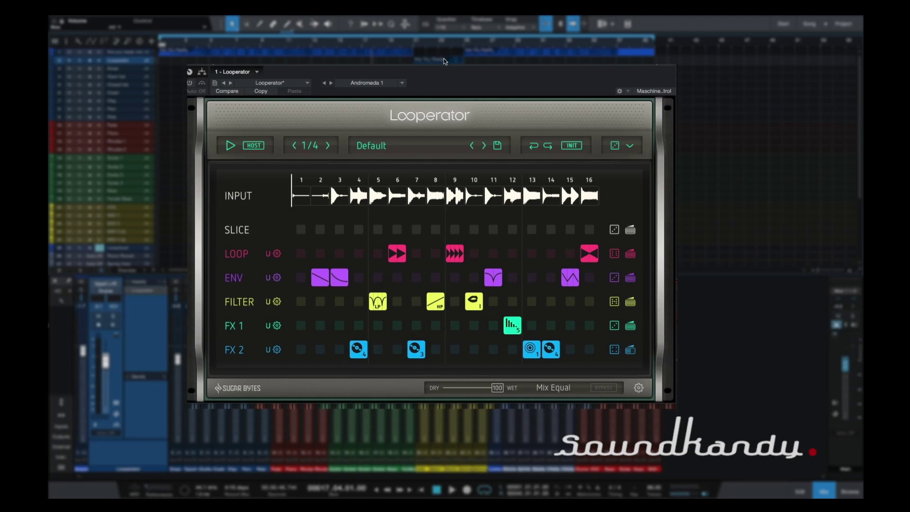
Step: Play the track with Looperator bypassed to hear the unprocessed audio
key(space)
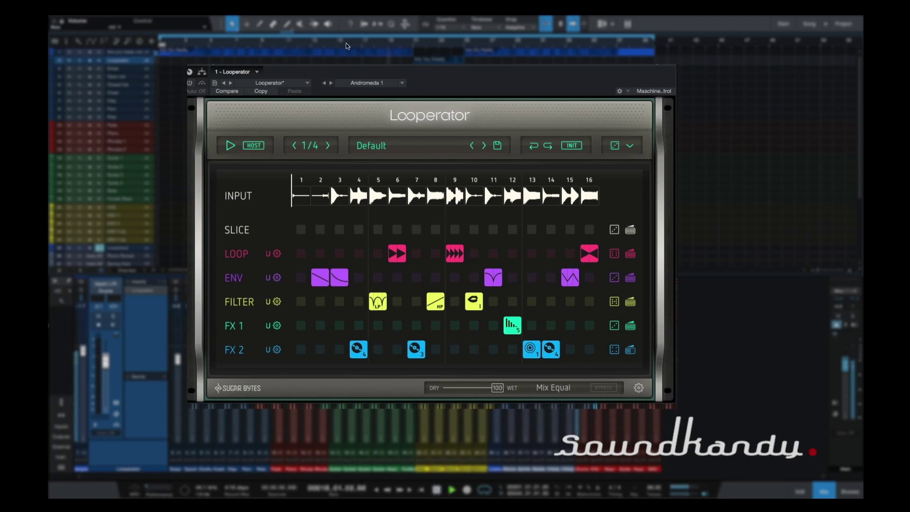
key(space)
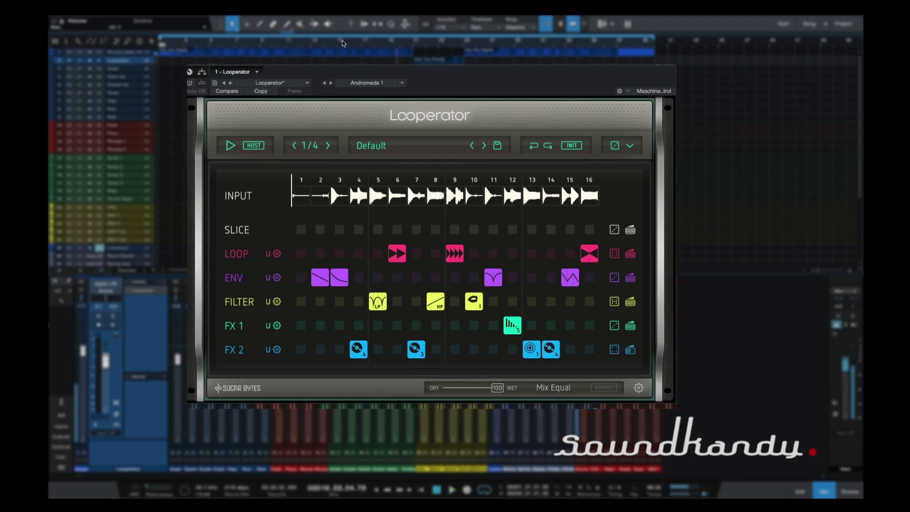
key(space)
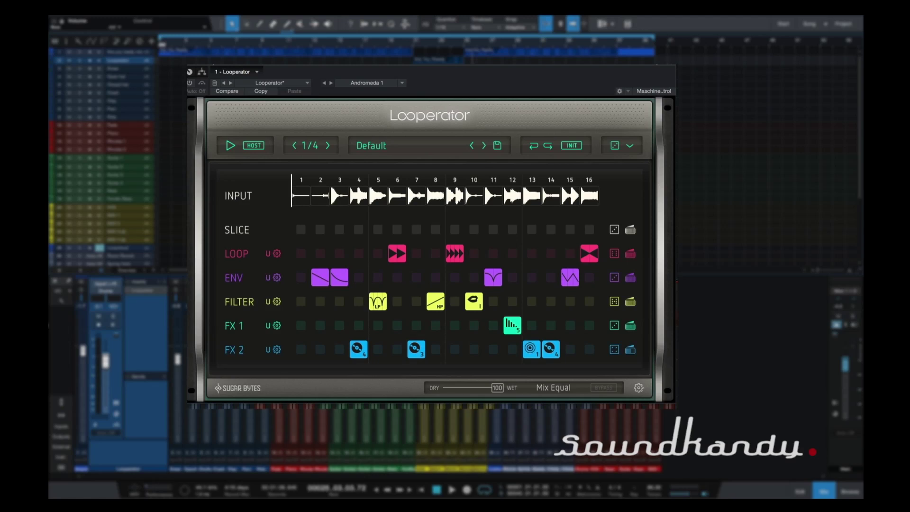
Step: Activate Looperator and play the song section to hear the default pattern's effects
click(407, 43)
click(190, 84)
key(space)
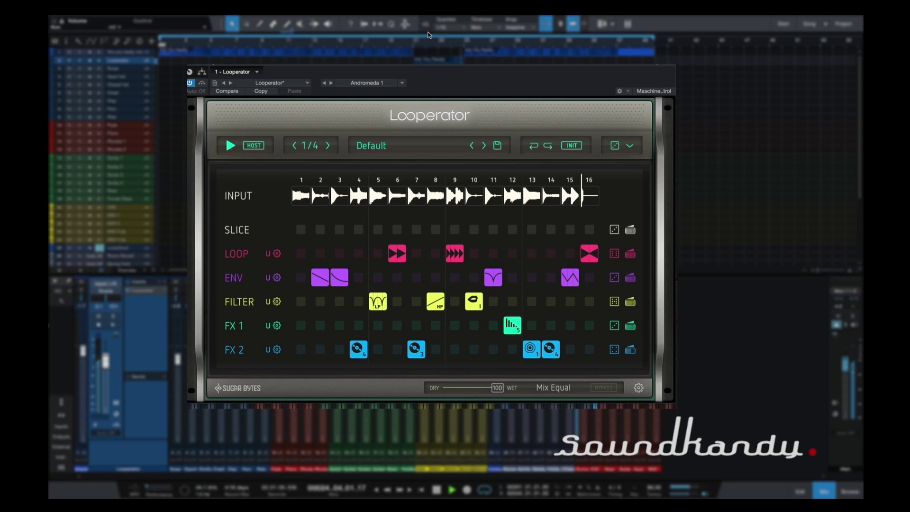
key(space)
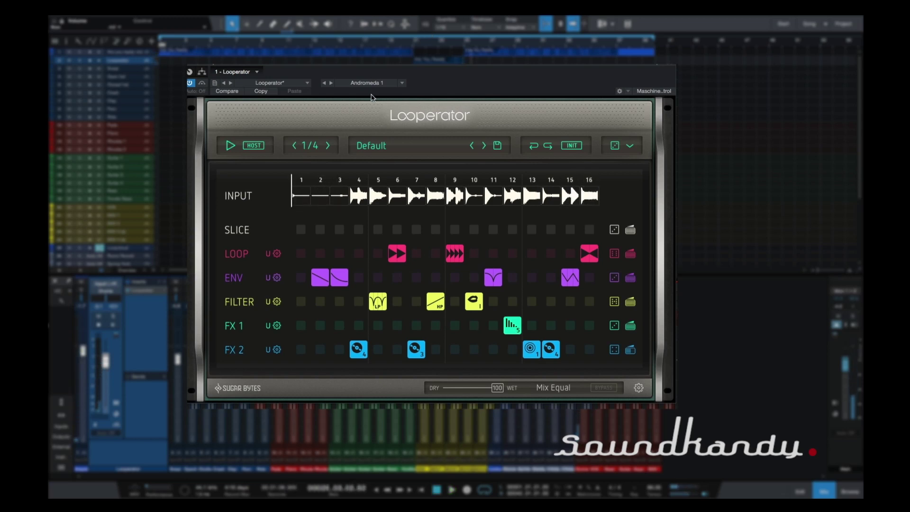
Step: Randomize the whole effect pattern and play the section to audition it
click(614, 147)
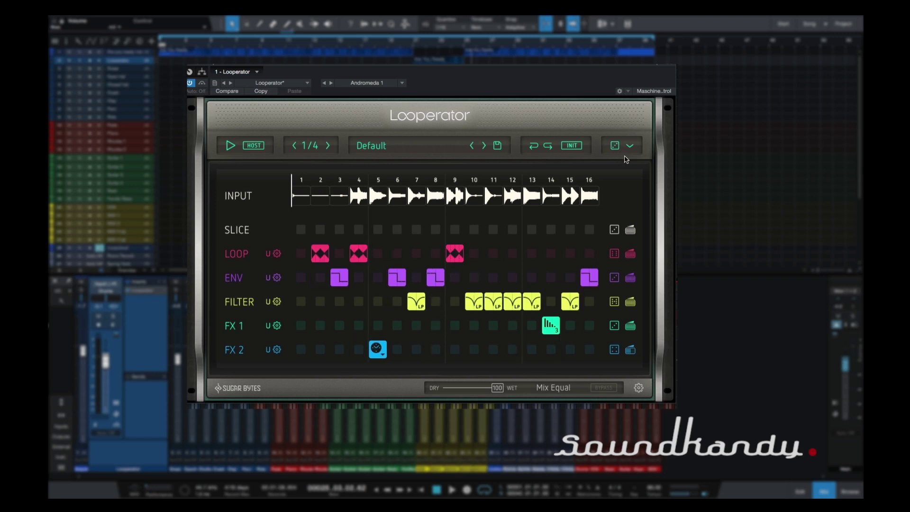
key(space)
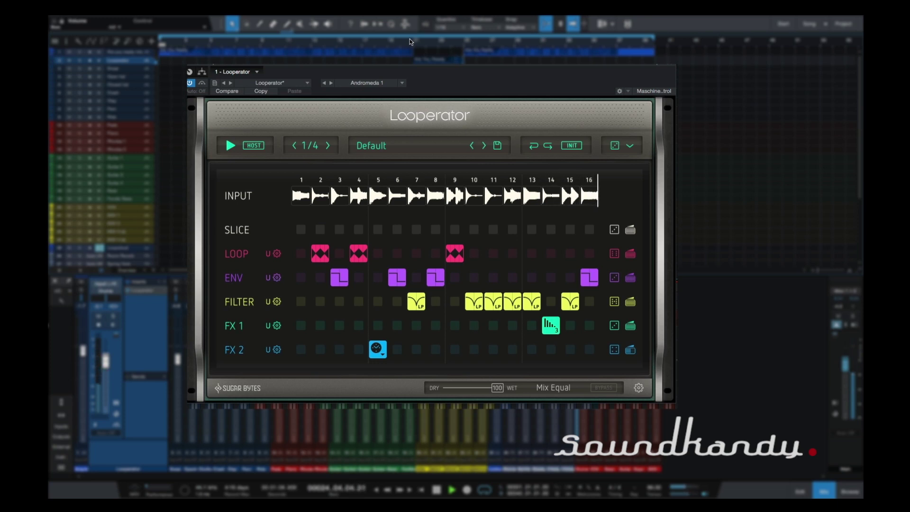
key(space)
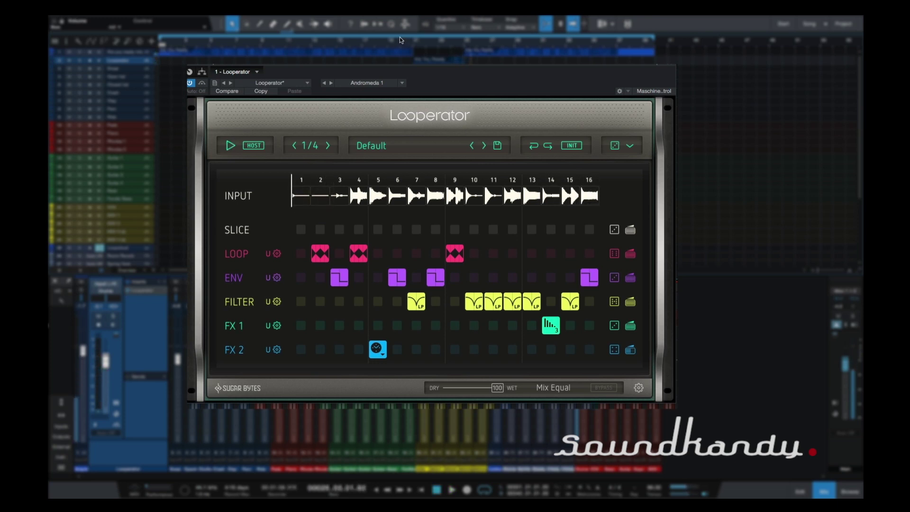
Step: Generate another random pattern for all rows and audition it over the same section
click(615, 146)
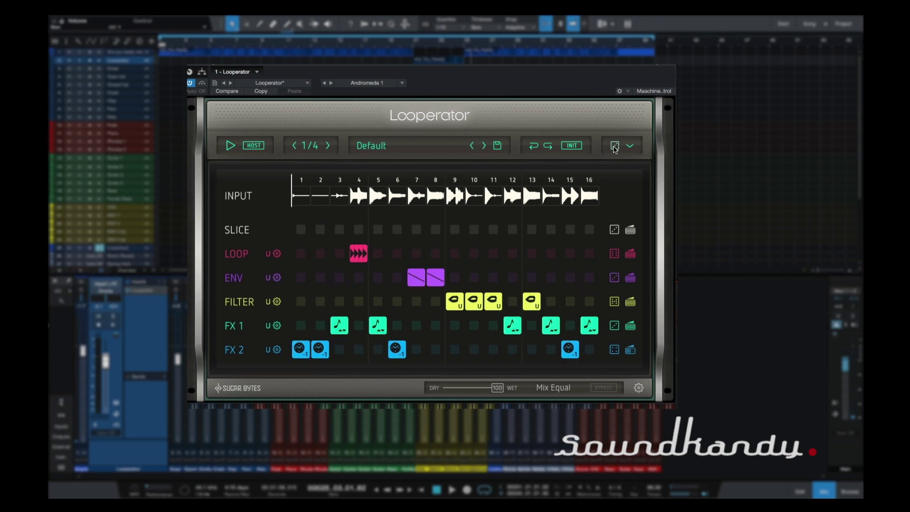
key(space)
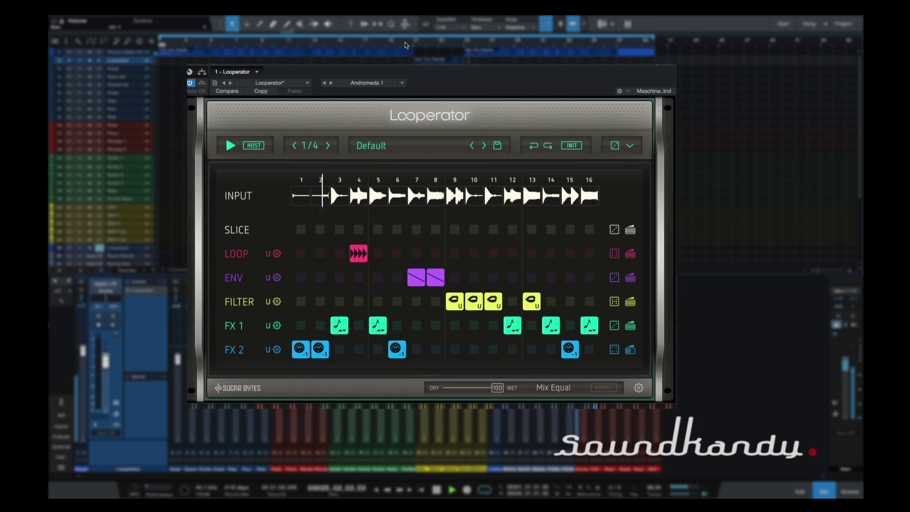
key(space)
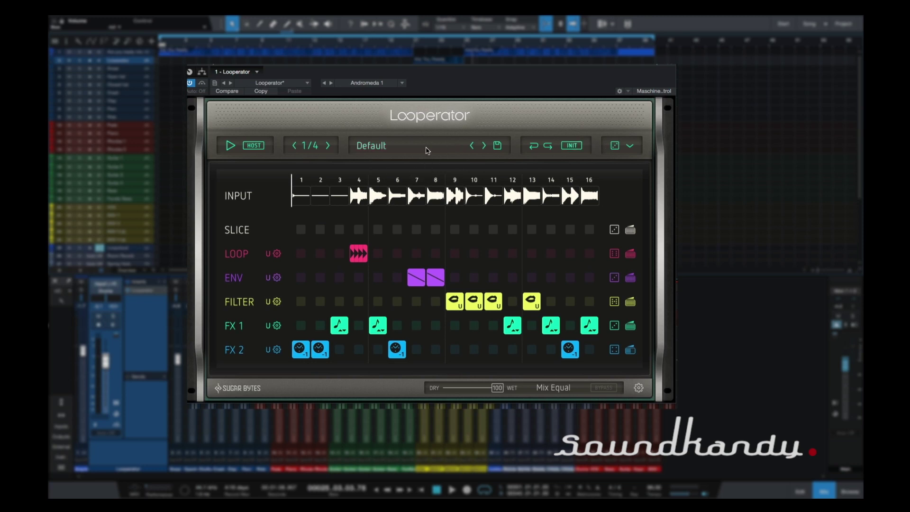
Step: Glance at the preset browser and clear every row of the matrix with Init All
click(386, 148)
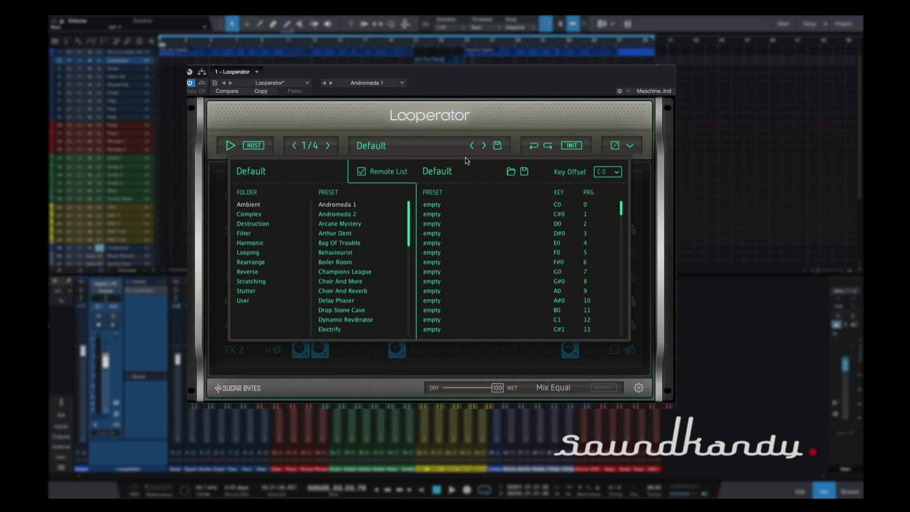
click(378, 147)
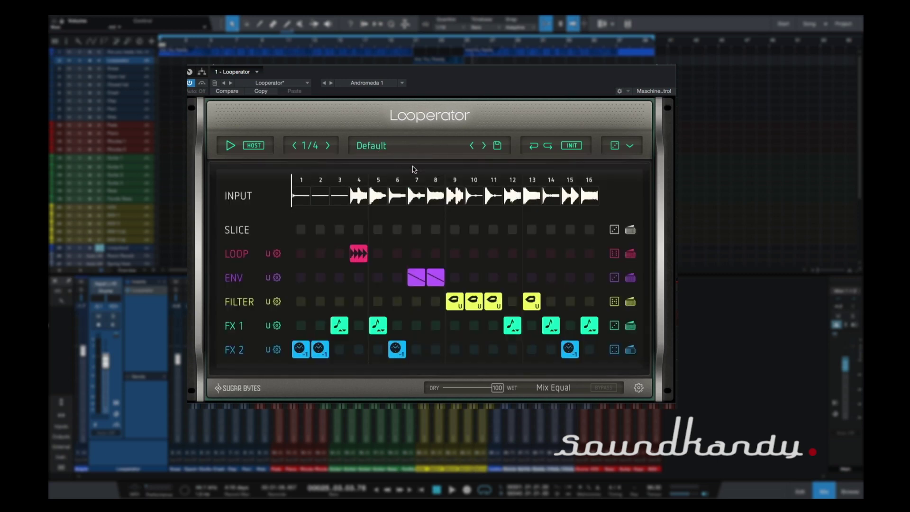
click(578, 149)
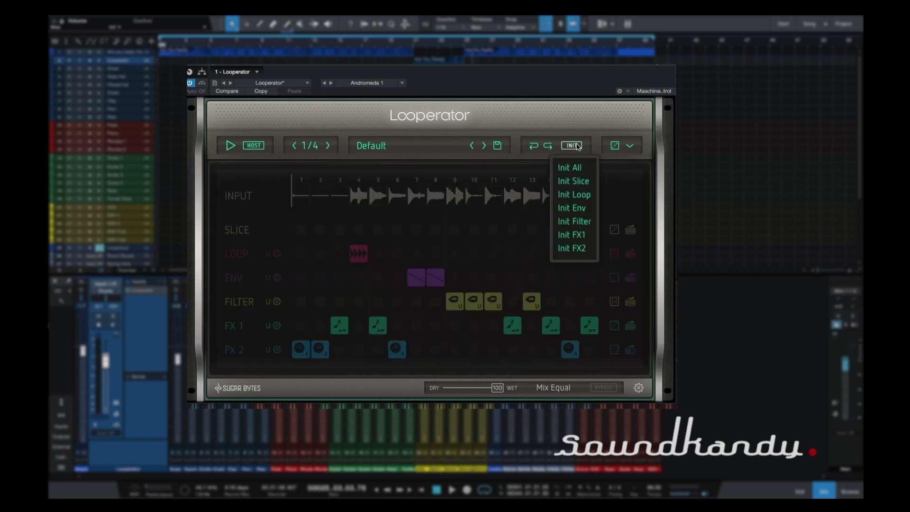
click(571, 168)
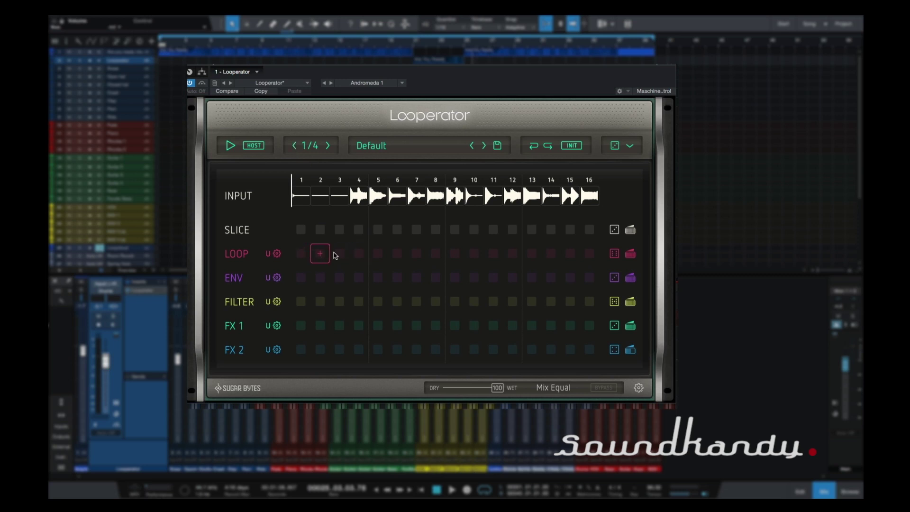
Step: Examine the loop effect choices for step 1 of the Loop row without assigning one
click(301, 257)
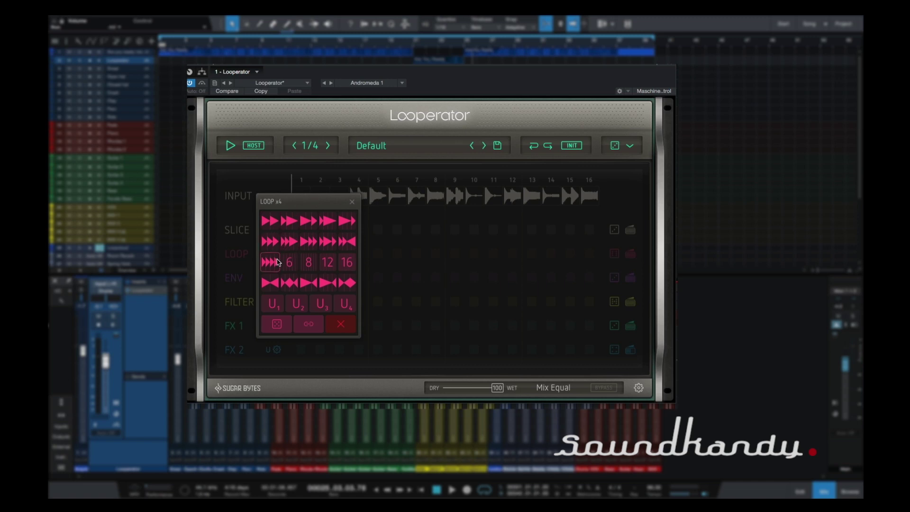
click(397, 278)
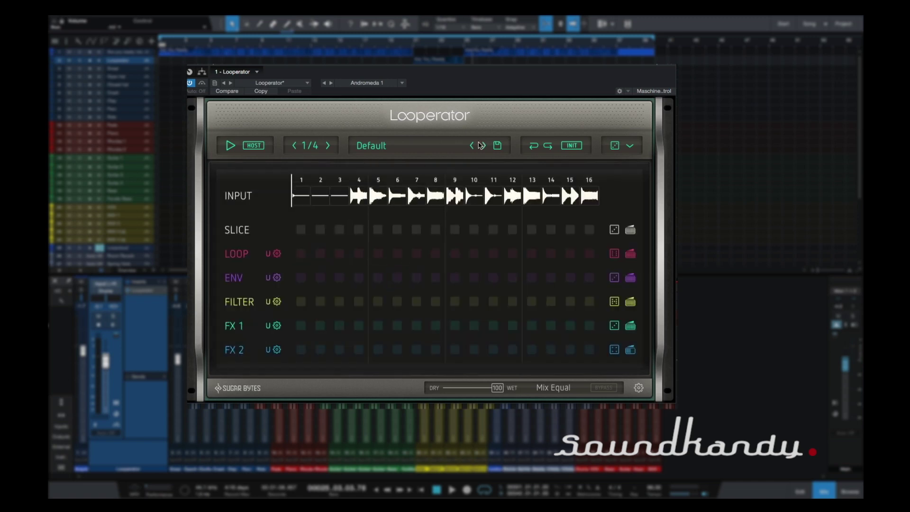
Step: Load the IaOiAi preset from the Filter folder and close the preset browser
click(383, 145)
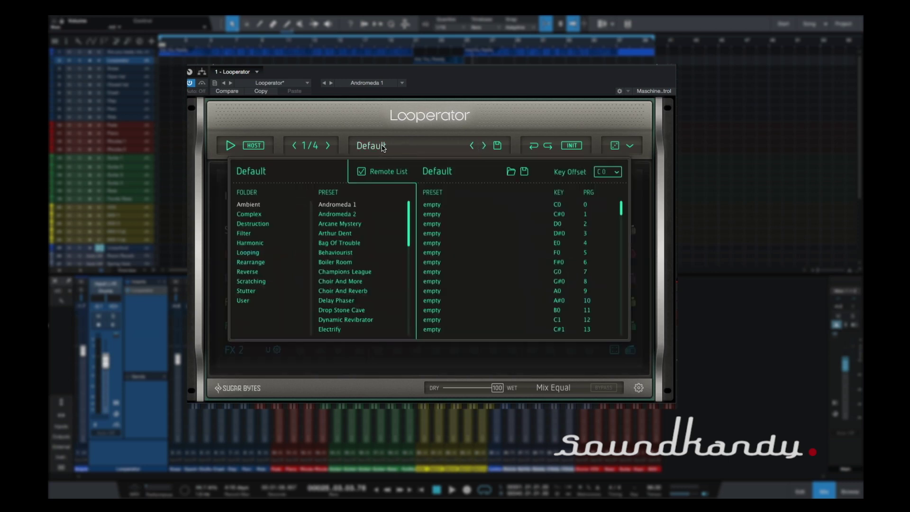
click(256, 232)
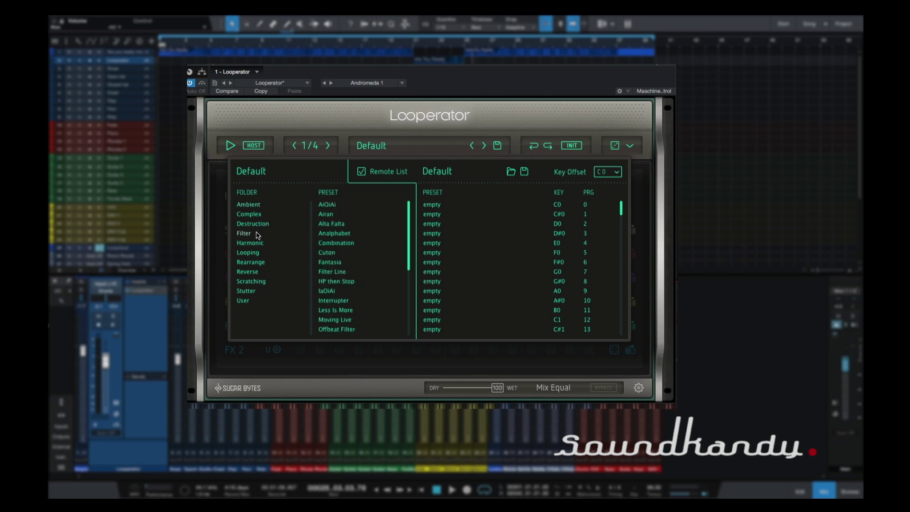
scroll(346, 244, down, 2)
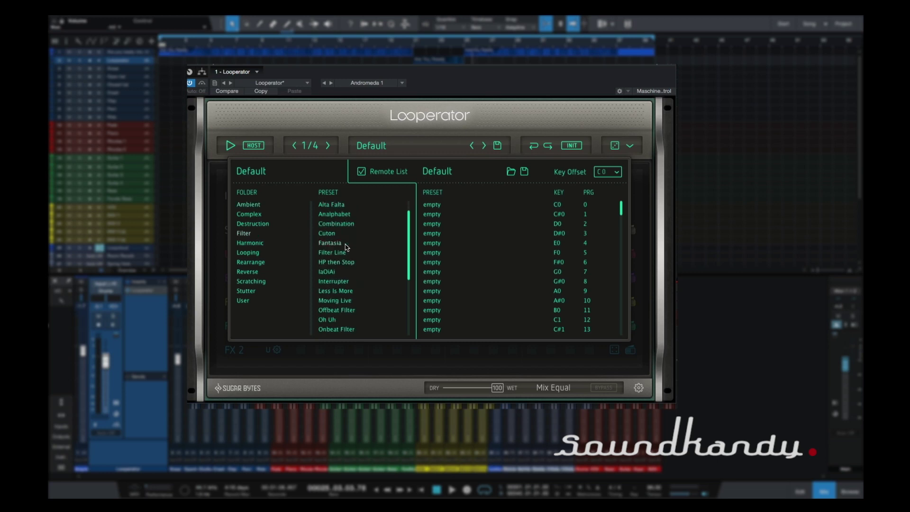
click(342, 275)
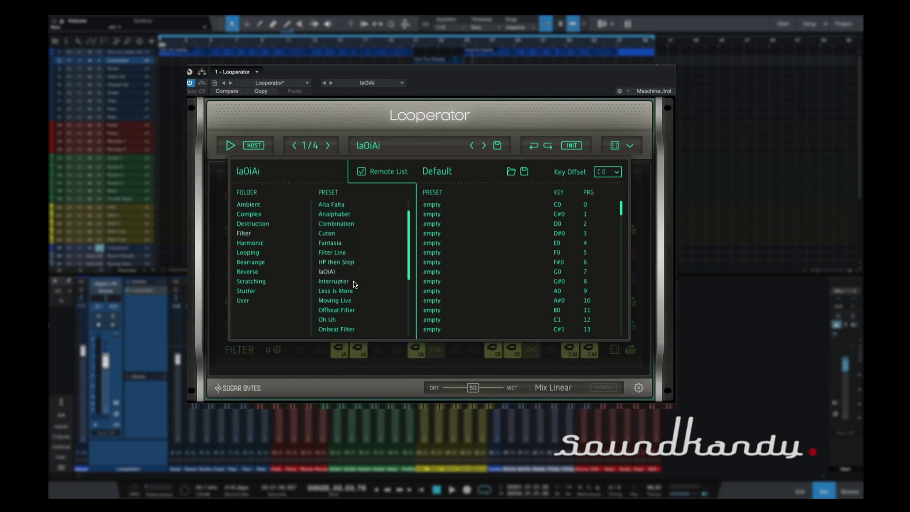
click(552, 142)
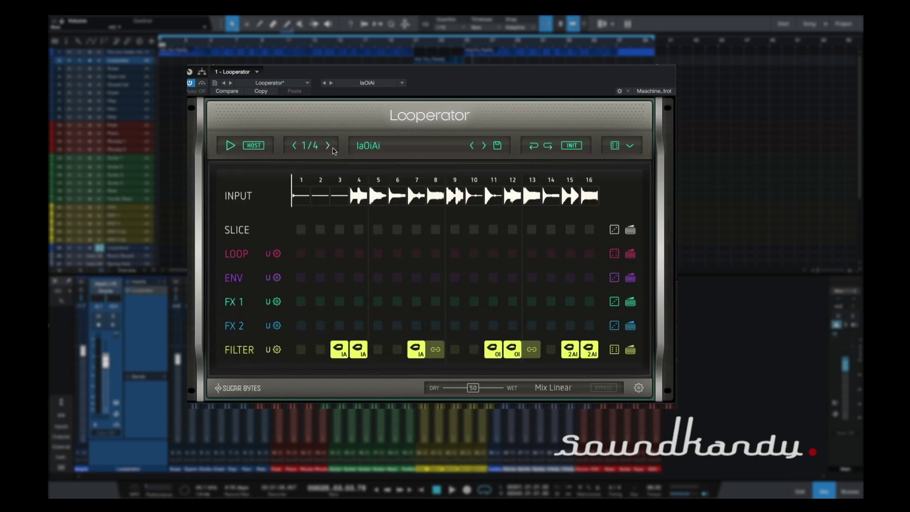
Step: Glance at the preset browser, then randomize all rows of the matrix and audition the new pattern over the track
click(373, 147)
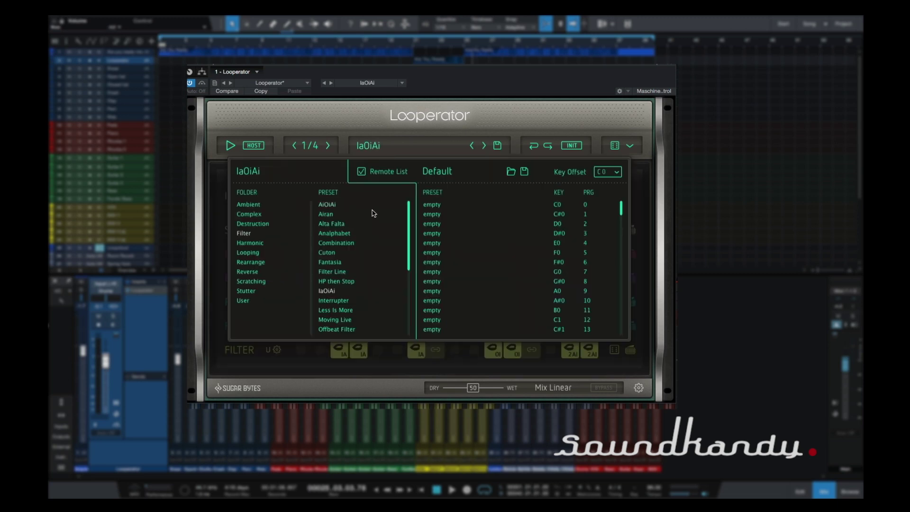
click(462, 123)
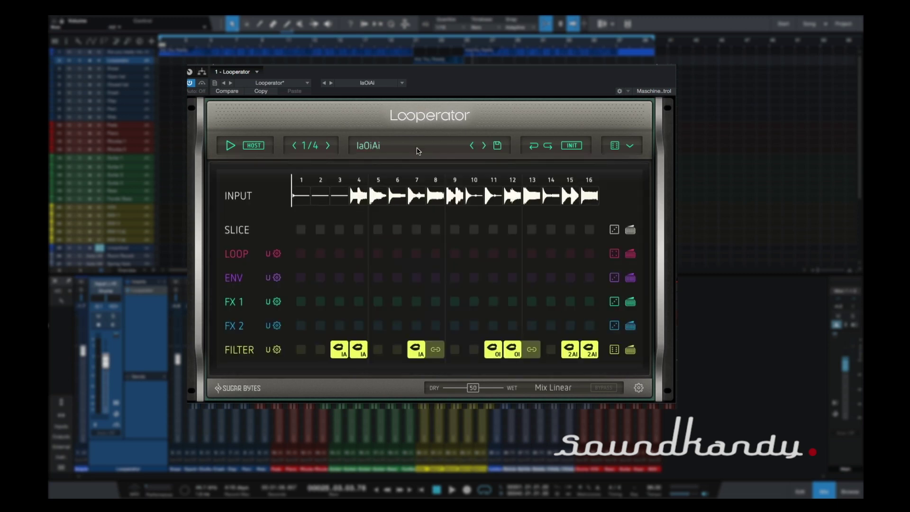
click(614, 146)
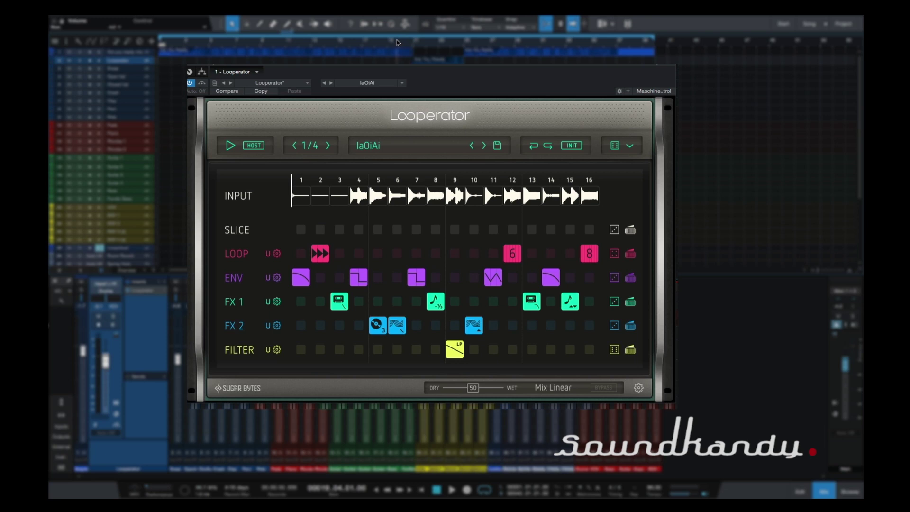
click(380, 42)
key(space)
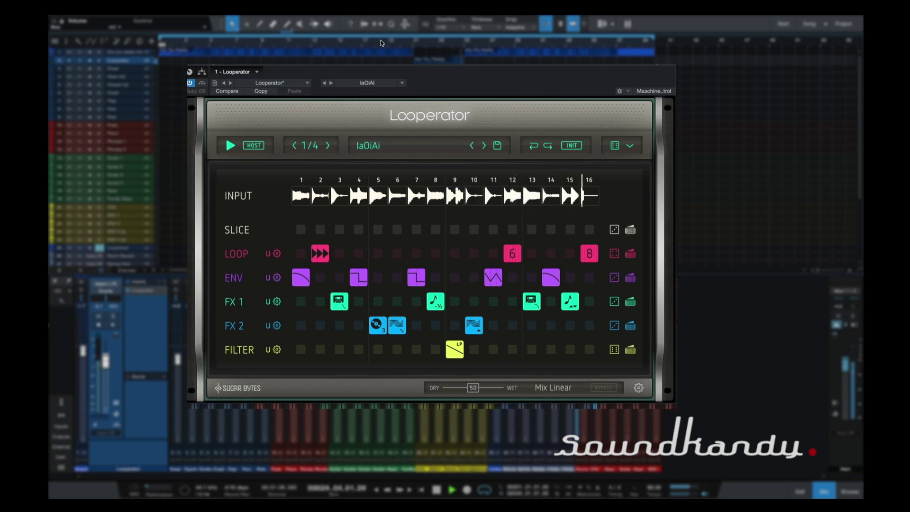
key(space)
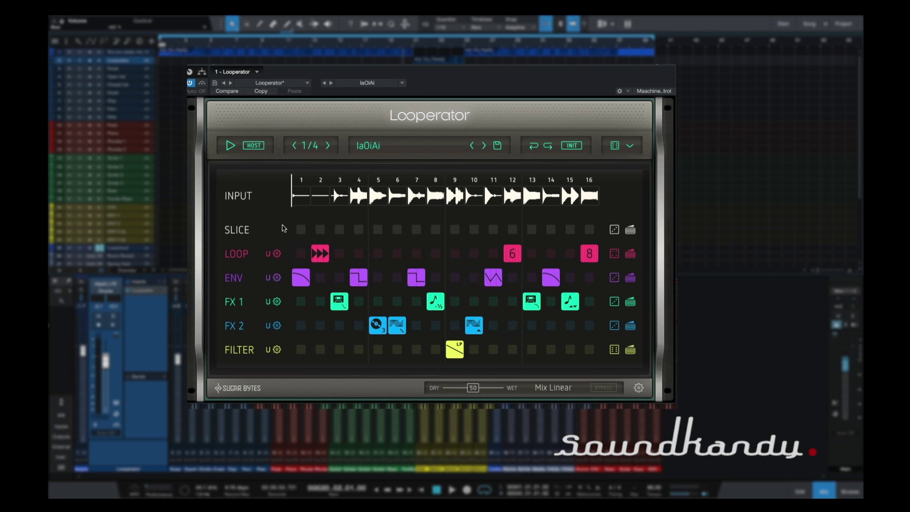
Step: Assign slice 1 to steps 1 through 4 of the Slice row and audition the pattern
click(301, 230)
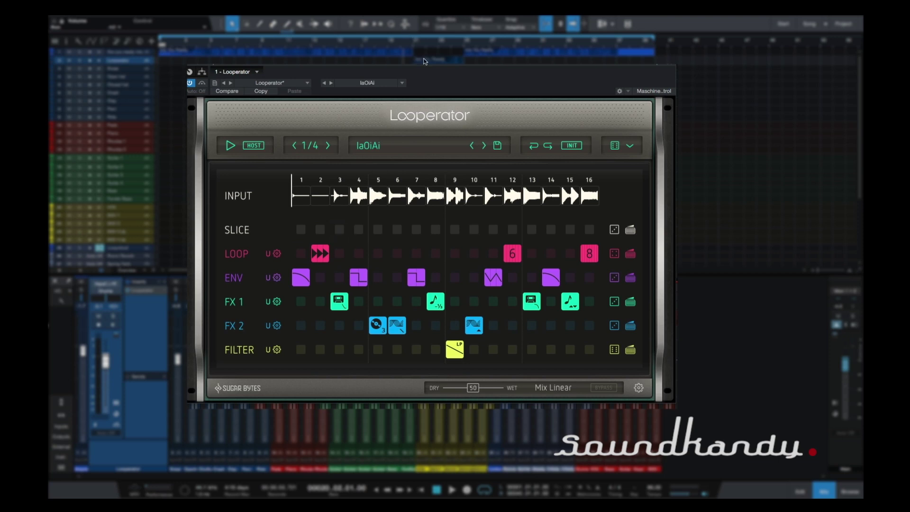
click(300, 229)
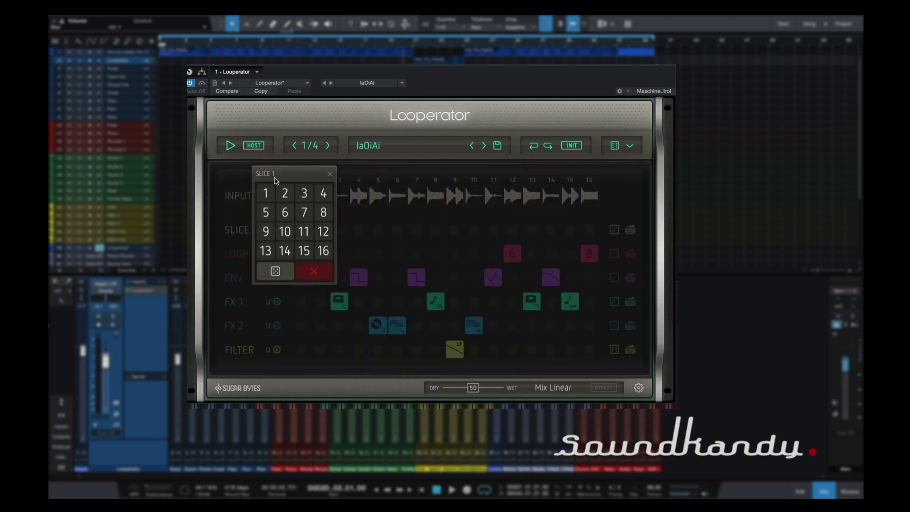
click(282, 193)
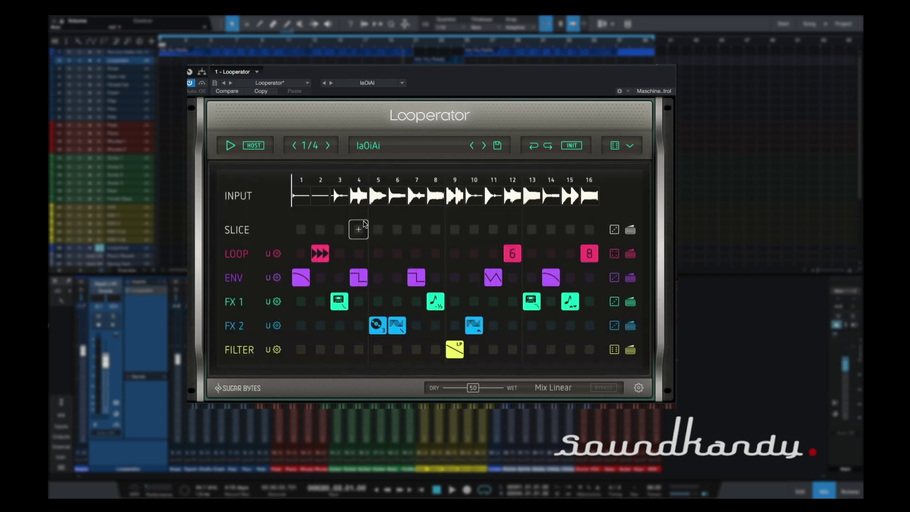
click(306, 229)
click(275, 192)
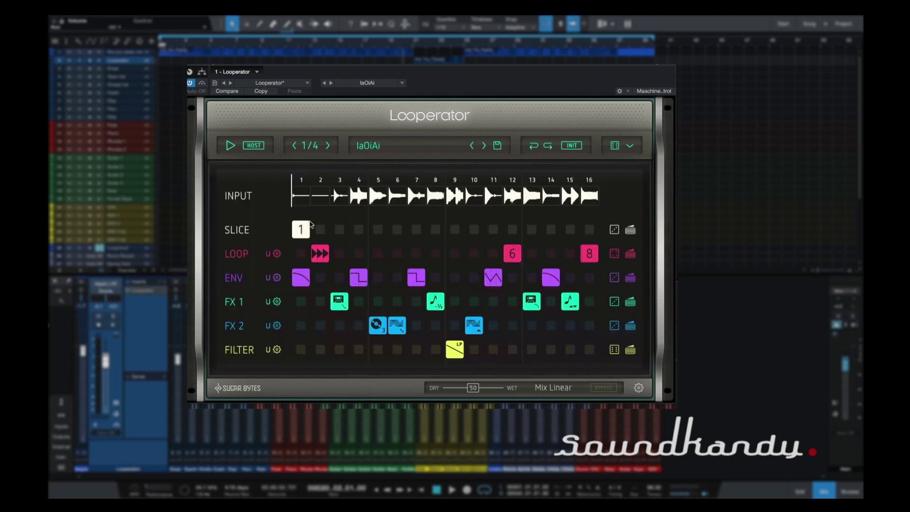
click(320, 230)
click(297, 191)
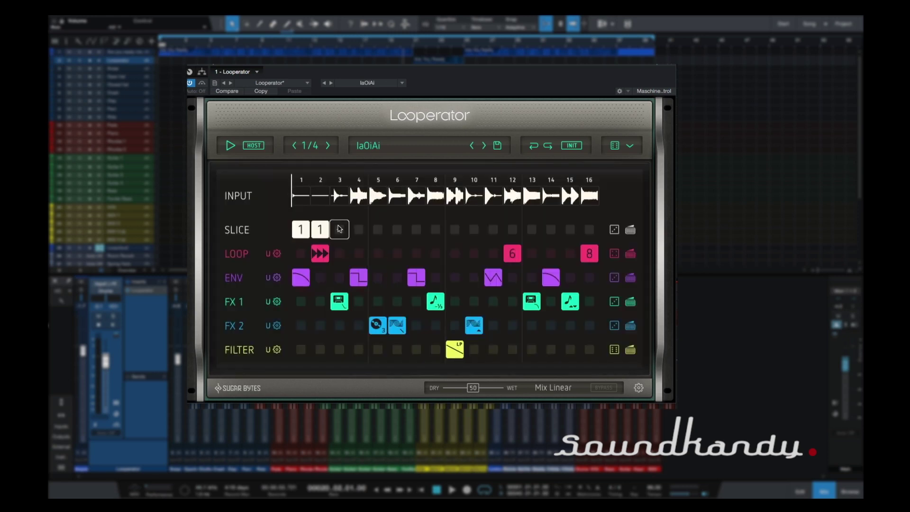
click(340, 229)
click(315, 196)
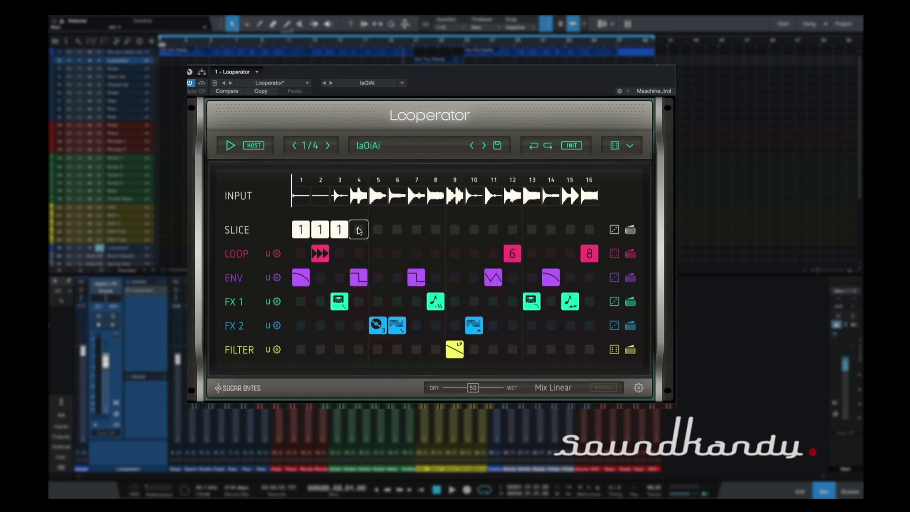
click(358, 231)
click(335, 193)
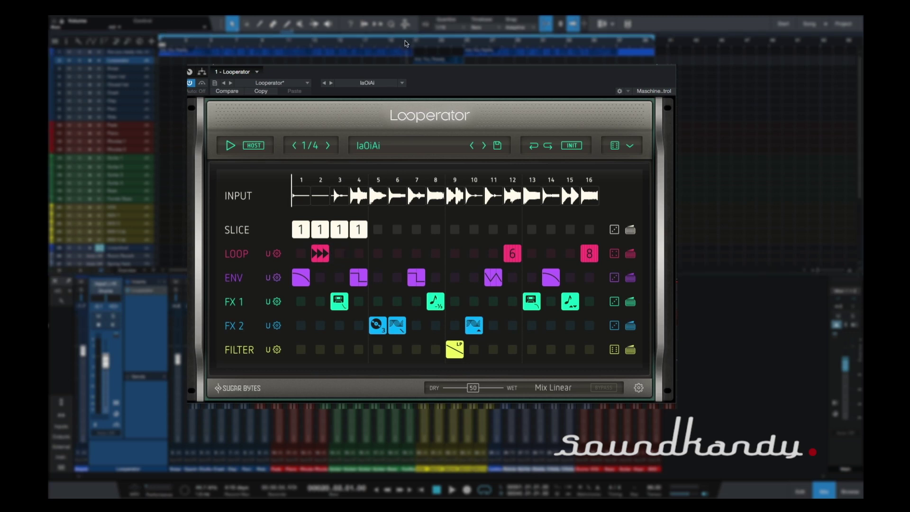
key(space)
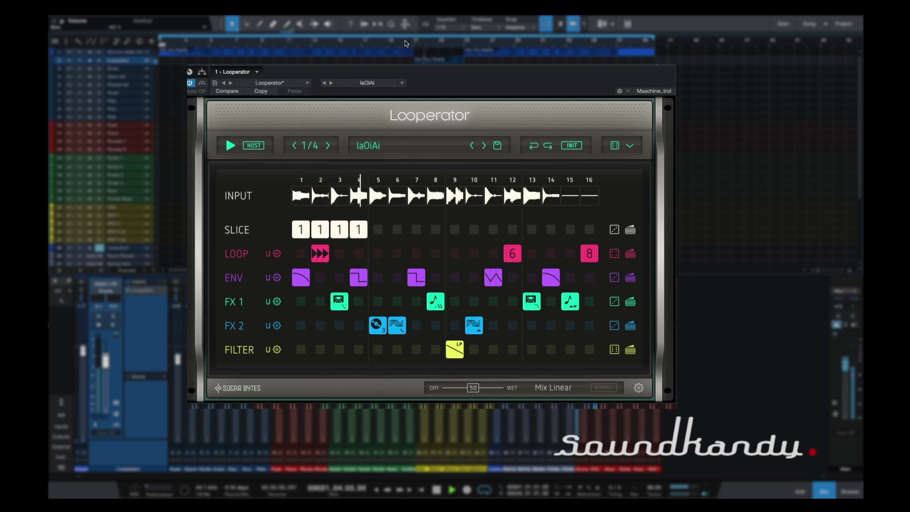
key(space)
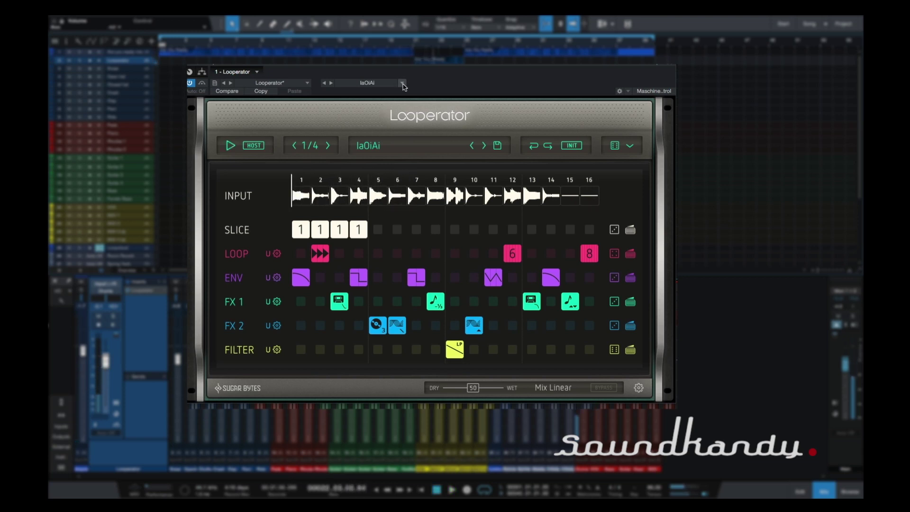
Step: Clear steps 1 through 4 of the Slice row and remove the FX 2 effect on step 5
click(301, 230)
click(320, 229)
click(339, 230)
click(358, 229)
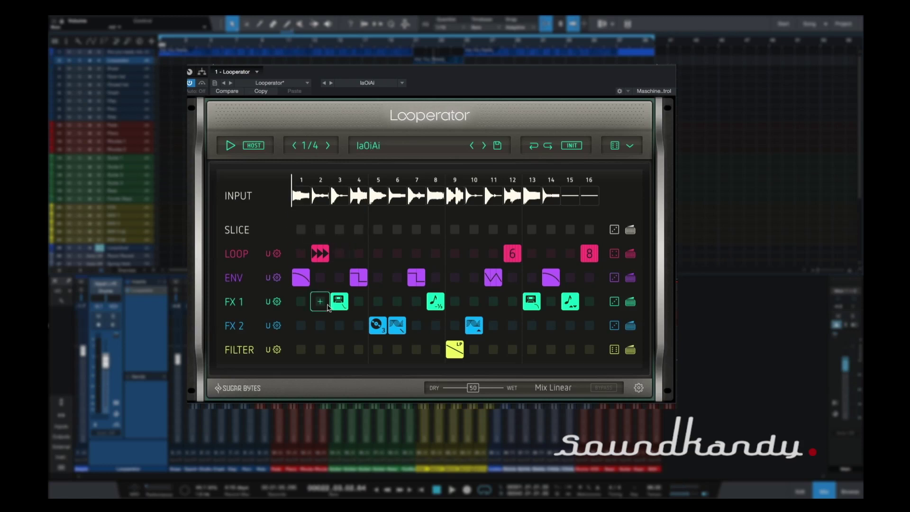
click(377, 324)
click(385, 338)
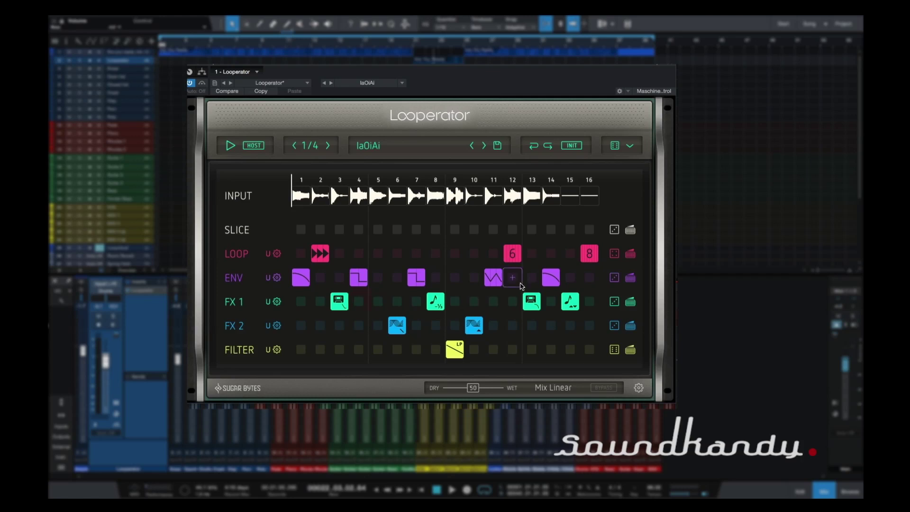
Step: Remove the FX 1 effects on steps 3 and 13 and audition the pattern
click(360, 303)
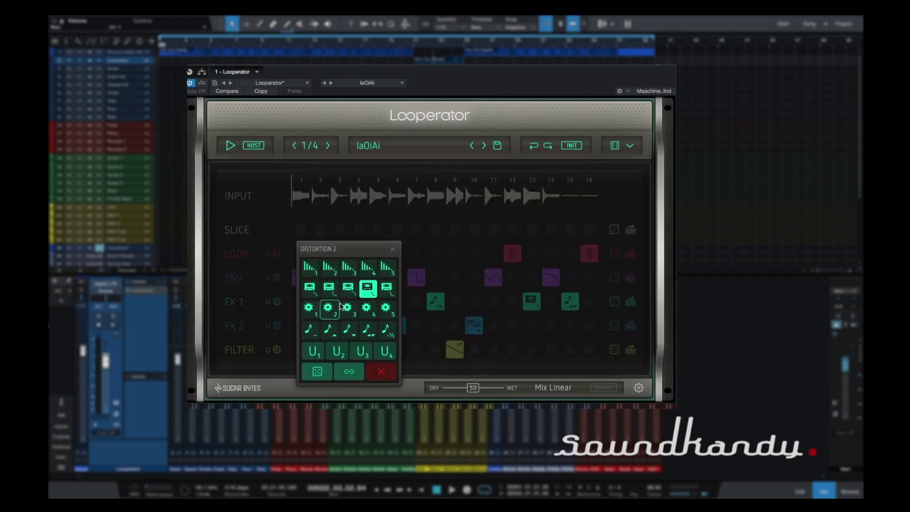
click(321, 231)
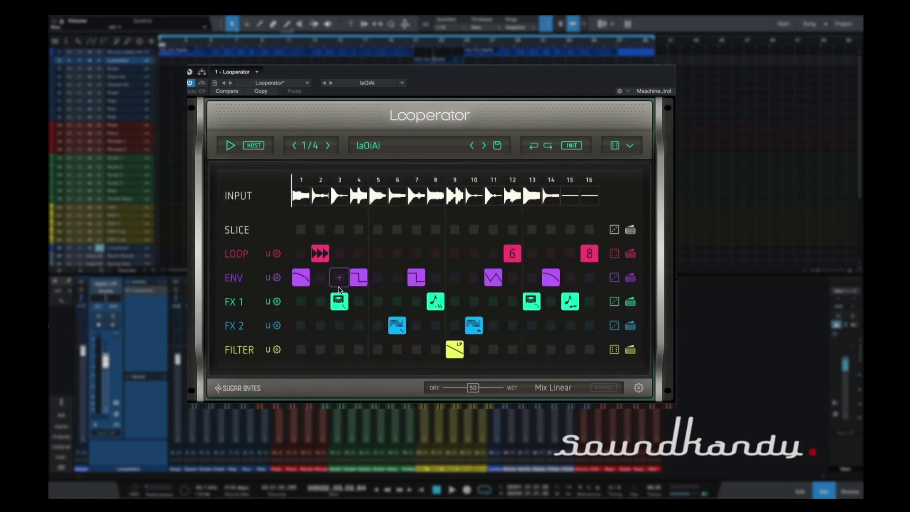
click(530, 304)
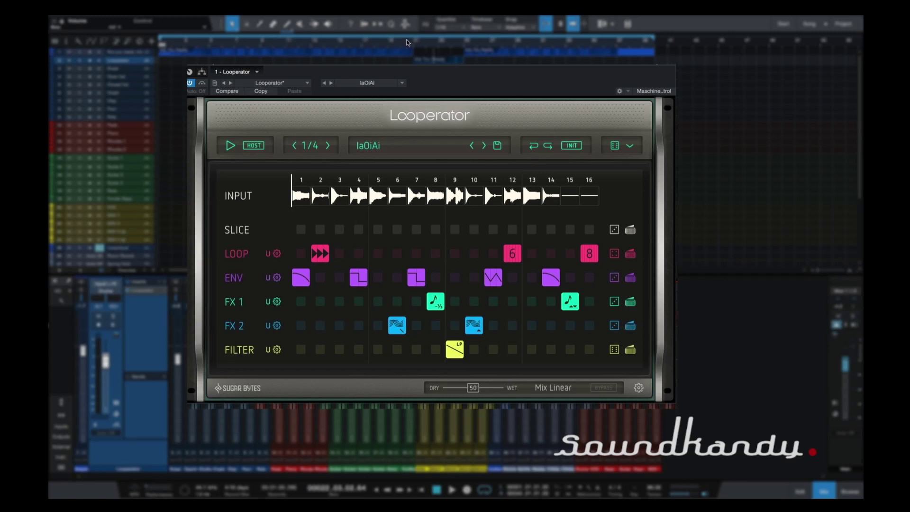
key(space)
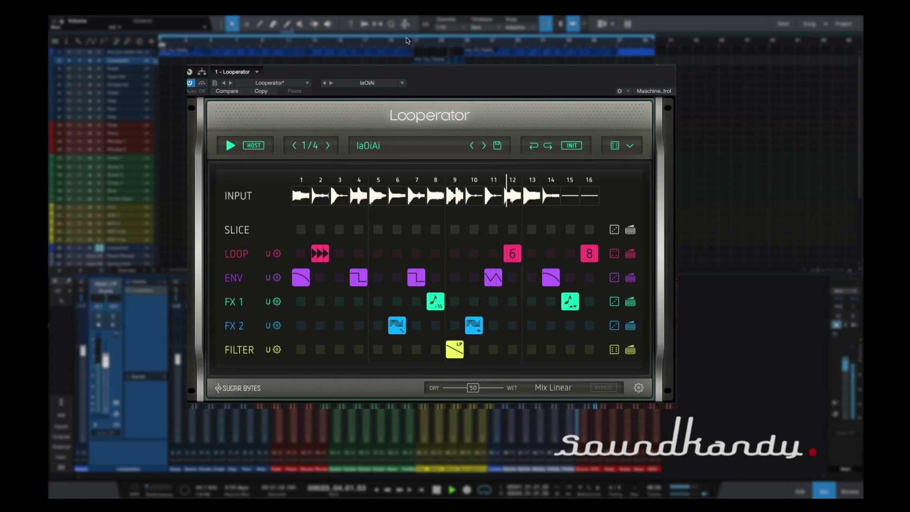
key(space)
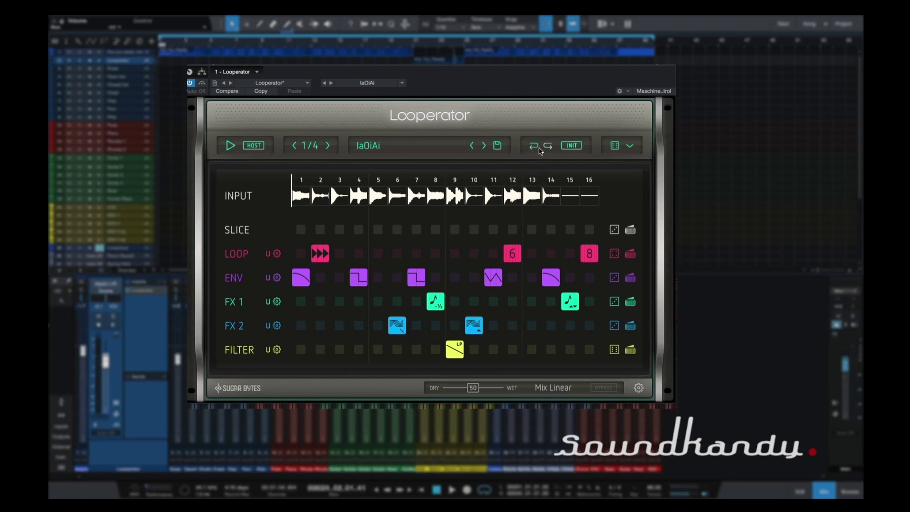
Step: Undo the removal of the FX 1 effects on steps 3 and 13 and audition the pattern again
click(534, 146)
click(535, 146)
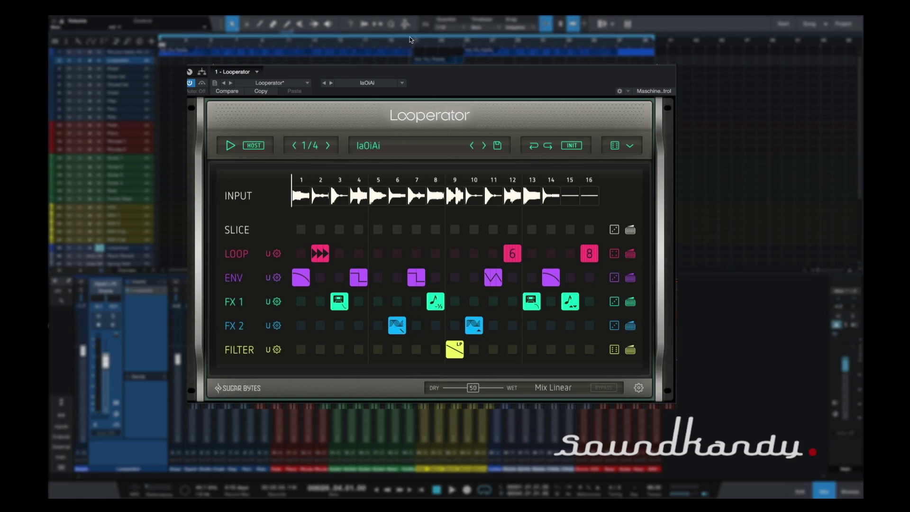
key(space)
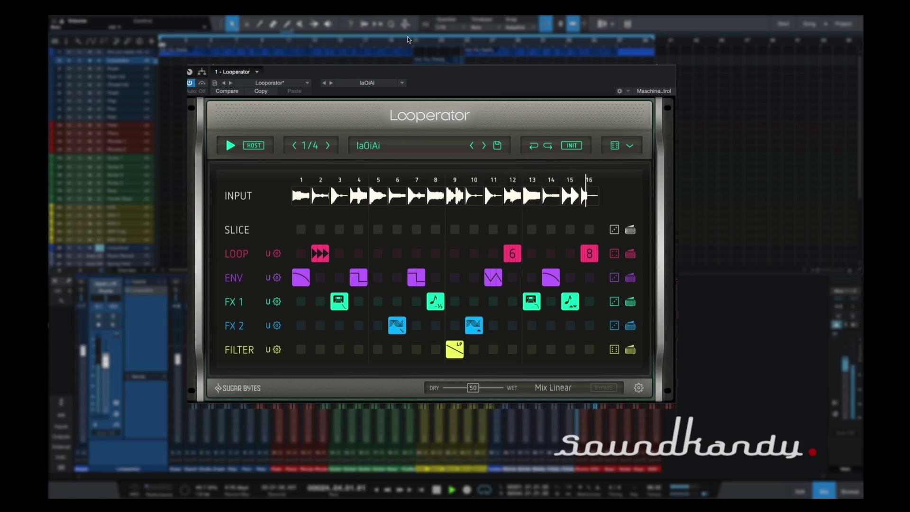
key(space)
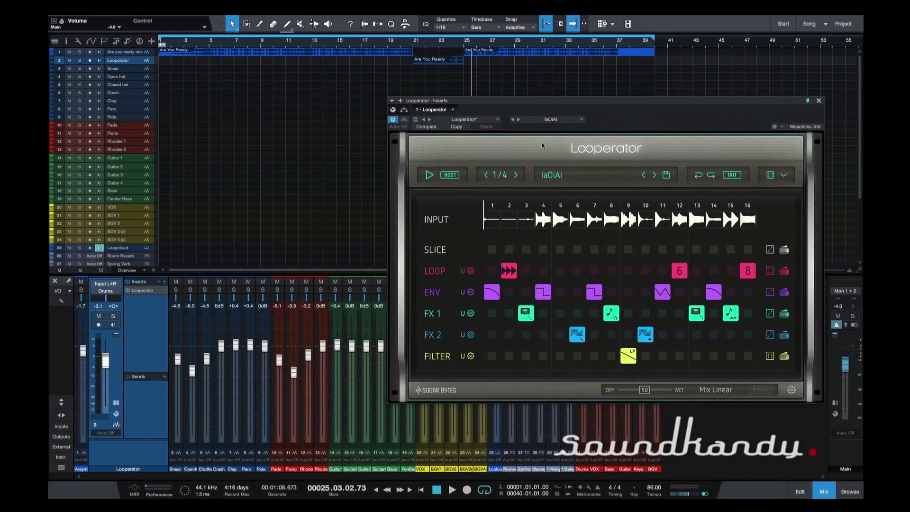
Step: Show the Looperator insert of the Are you ready mix track, close the other Looperator window and move the remaining one clear of the clips
click(82, 406)
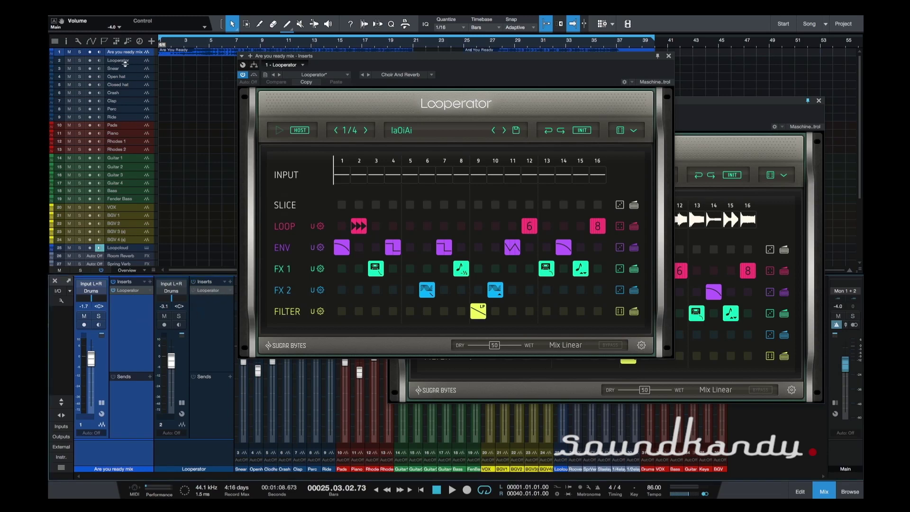
click(723, 112)
click(819, 101)
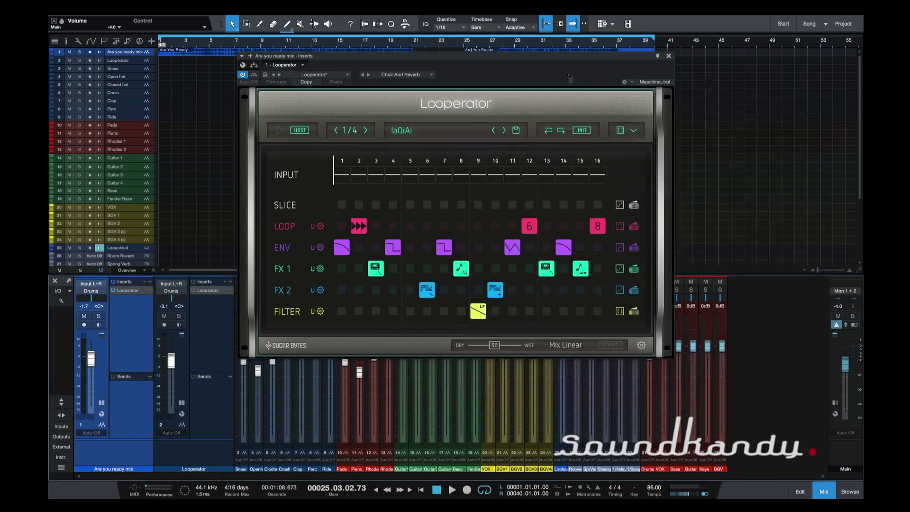
drag(561, 55, 608, 121)
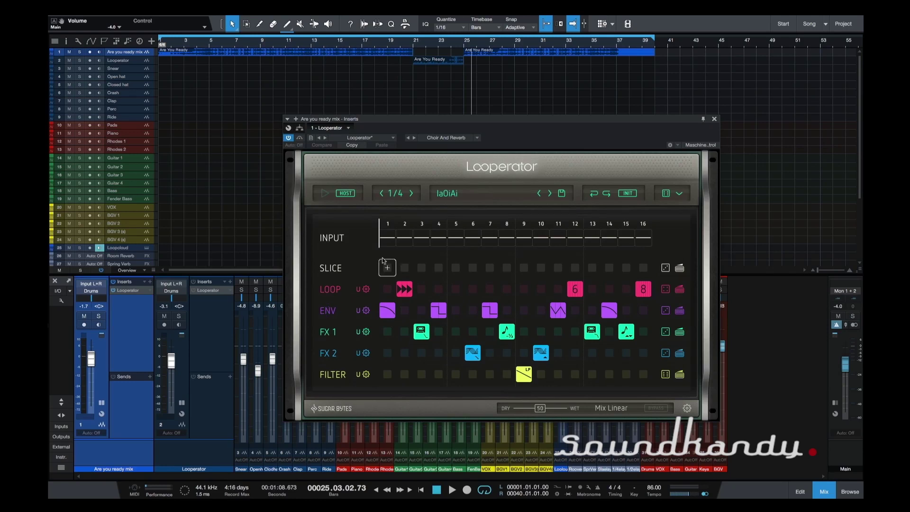
Step: Turn off Looperator's Host sync and return the song position to the start
click(346, 194)
click(326, 194)
key(comma)
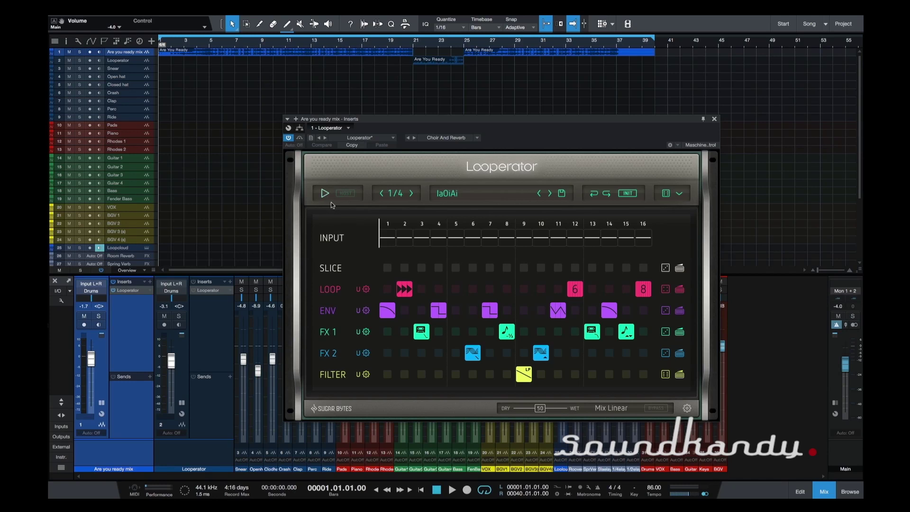
Step: Randomize all rows twice and play the song from the start, starting Looperator's sequencer manually during playback
click(666, 194)
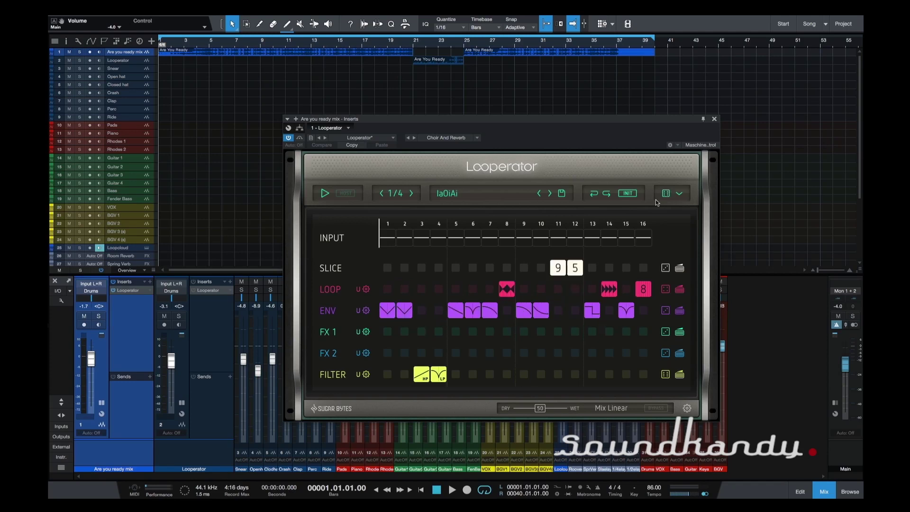
click(666, 194)
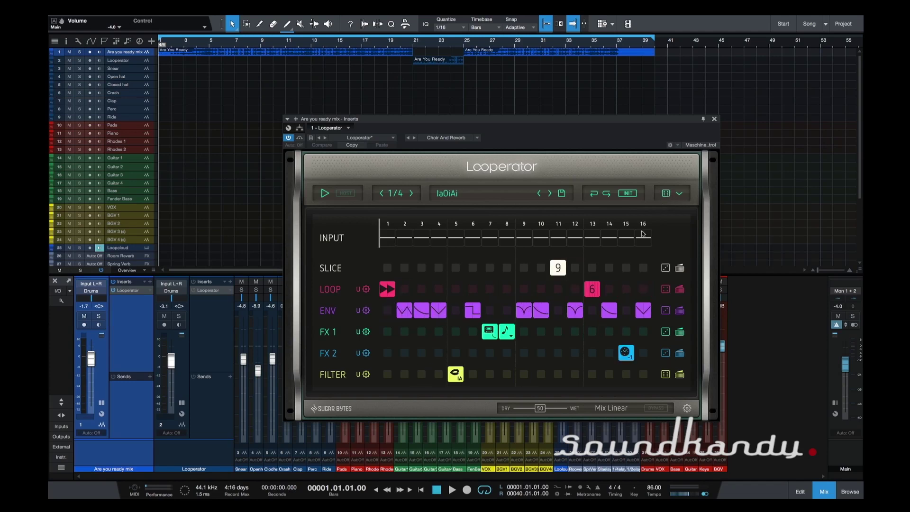
key(space)
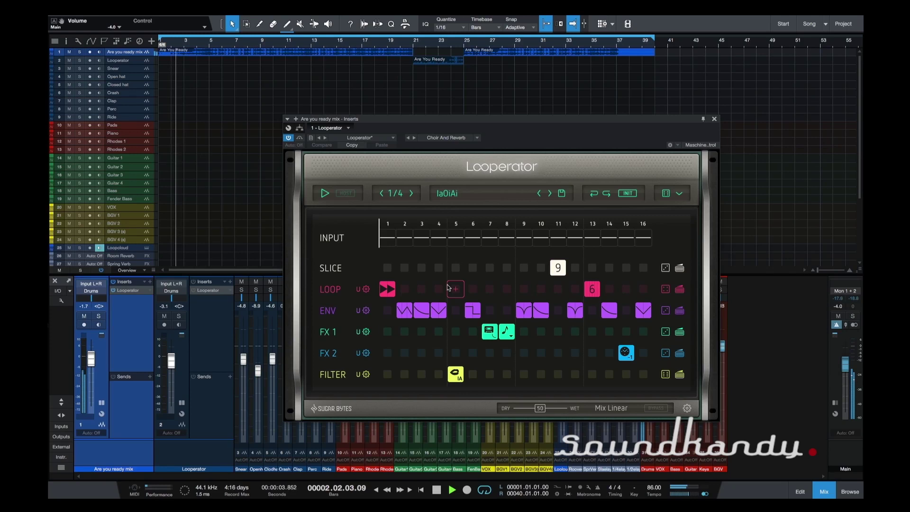
click(324, 194)
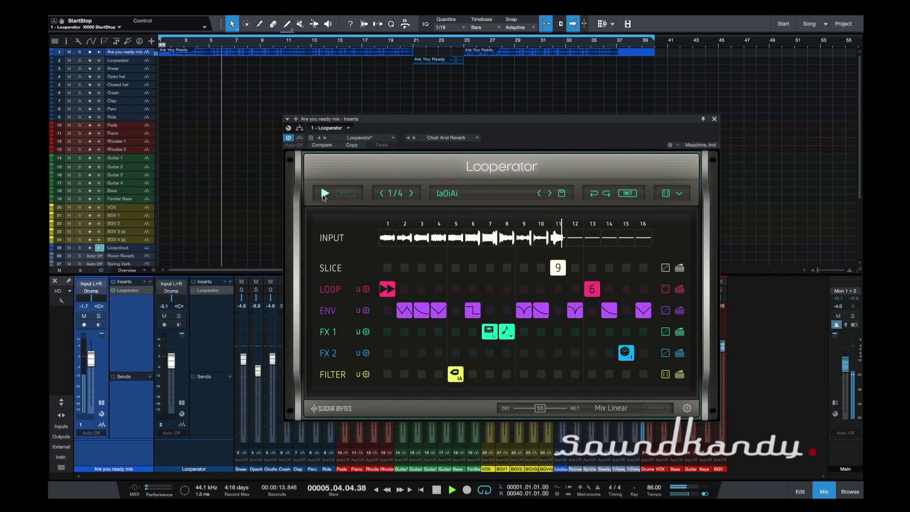
Step: Generate another random pattern for all rows and audition it, stopping Looperator's sequencer while the song keeps playing
key(space)
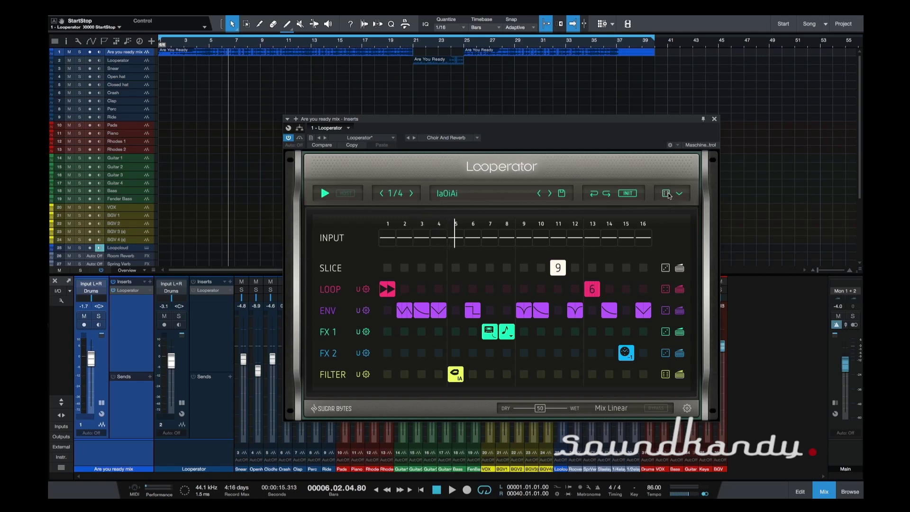
key(space)
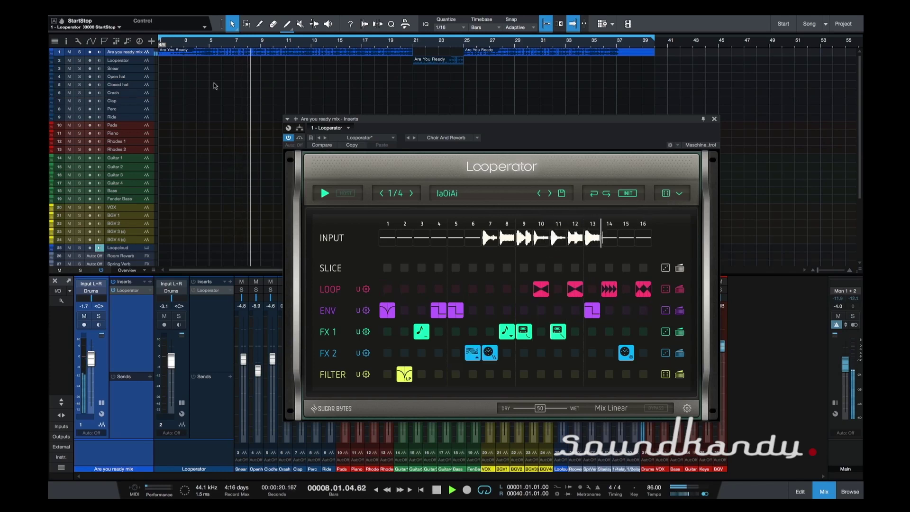
click(324, 193)
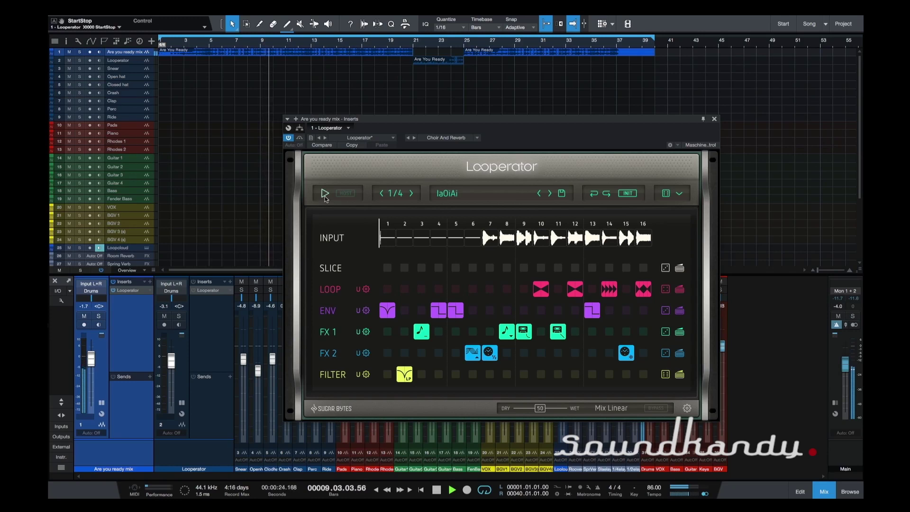
Step: Generate a new random pattern for all rows and audition it by starting the sequencer manually during playback
click(325, 197)
click(666, 194)
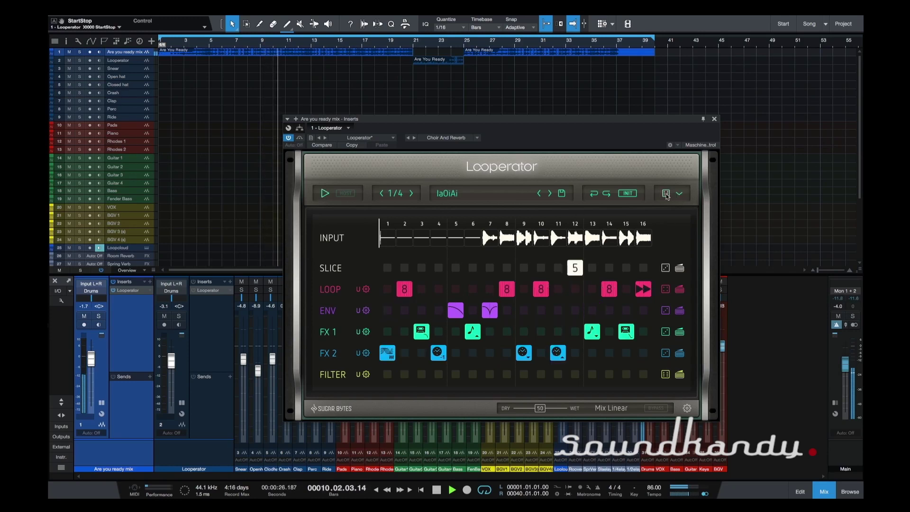
click(325, 194)
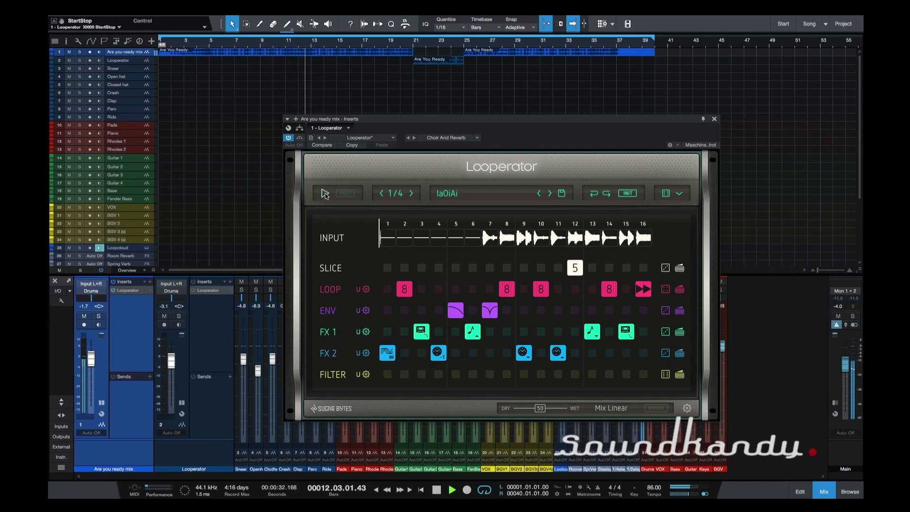
click(325, 193)
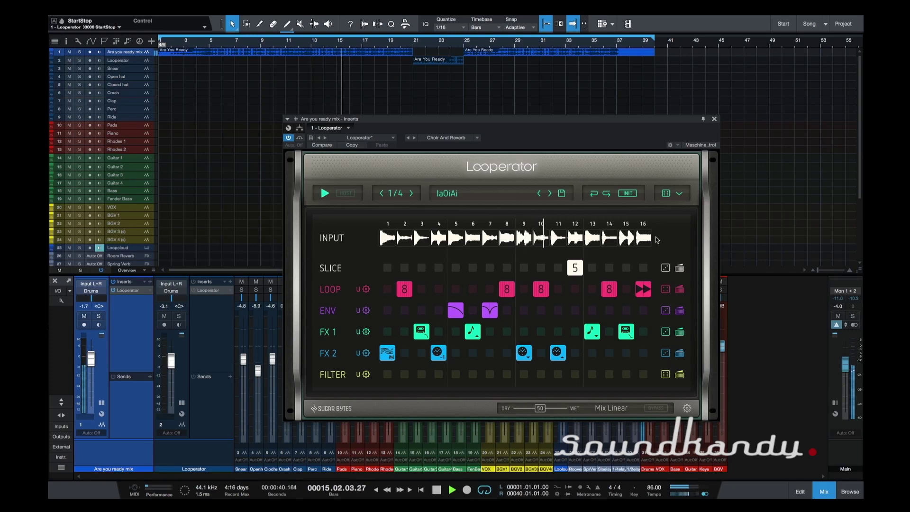
Step: Randomize all rows again and compare with and without the effect by switching the sequencer off and on during playback
click(666, 194)
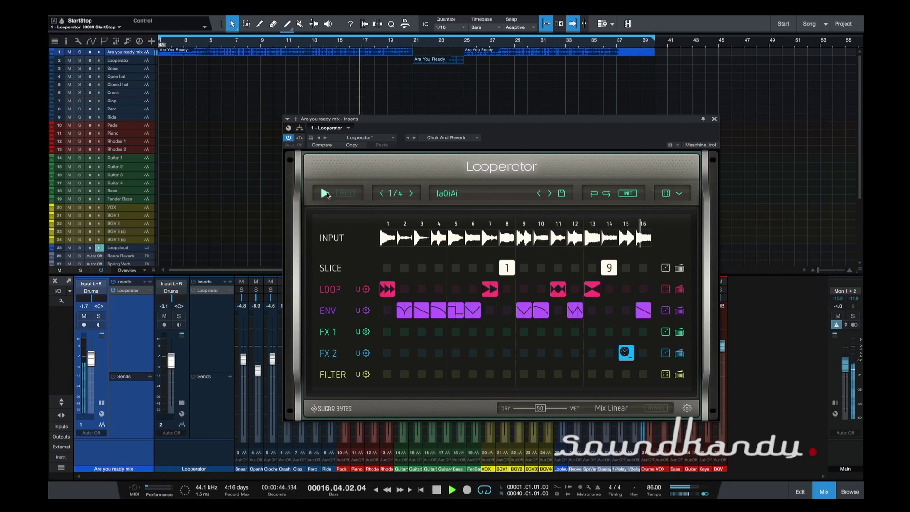
click(325, 193)
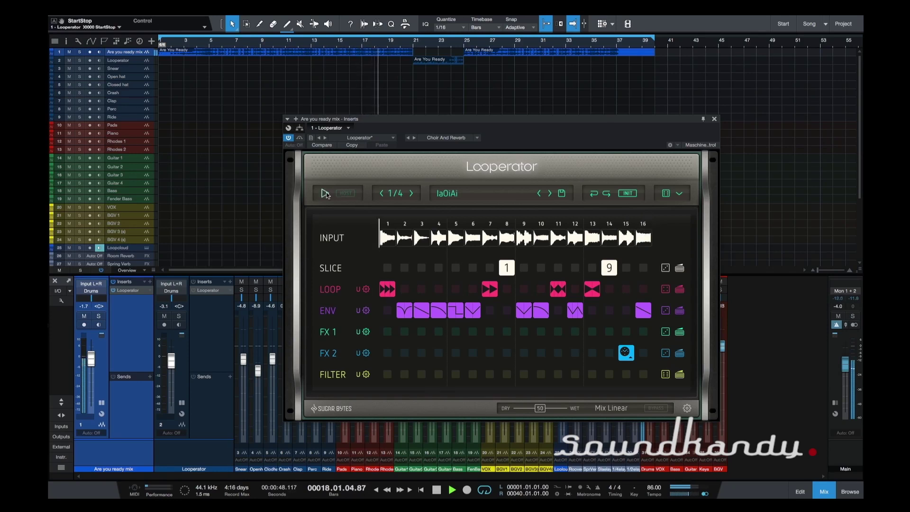
click(326, 194)
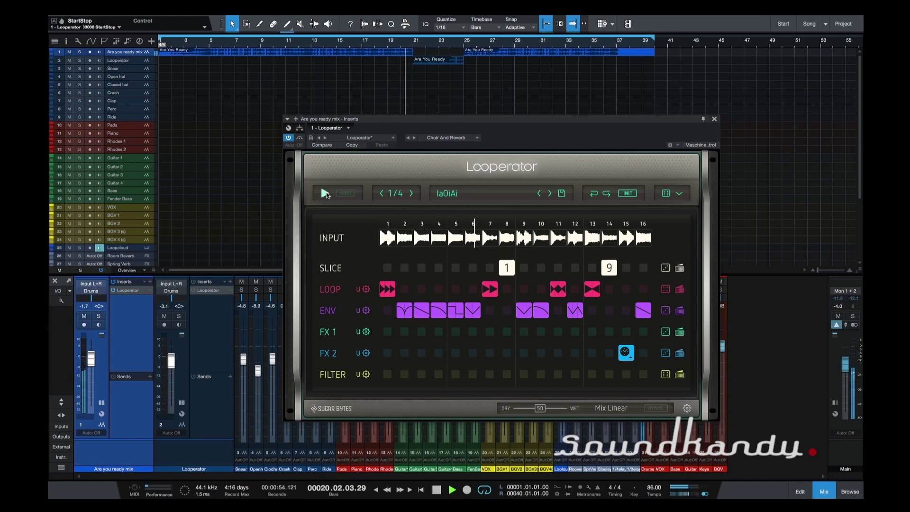
click(326, 194)
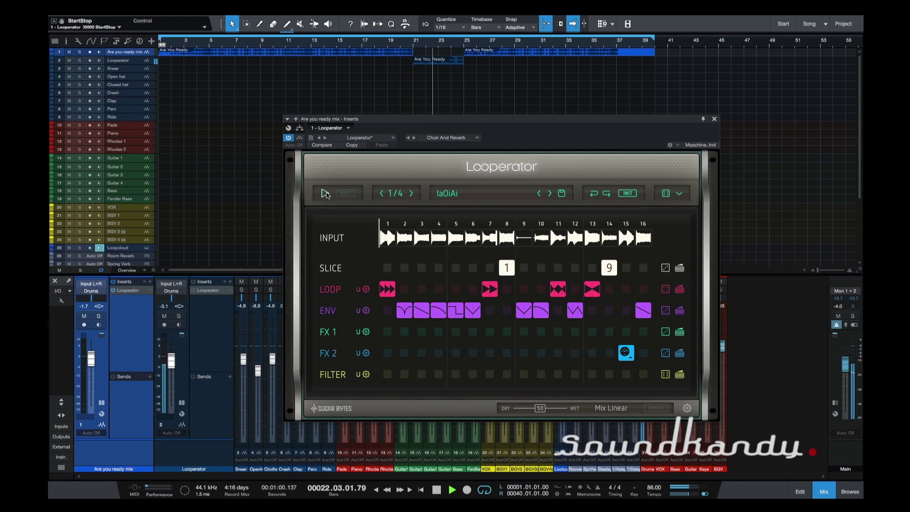
click(325, 193)
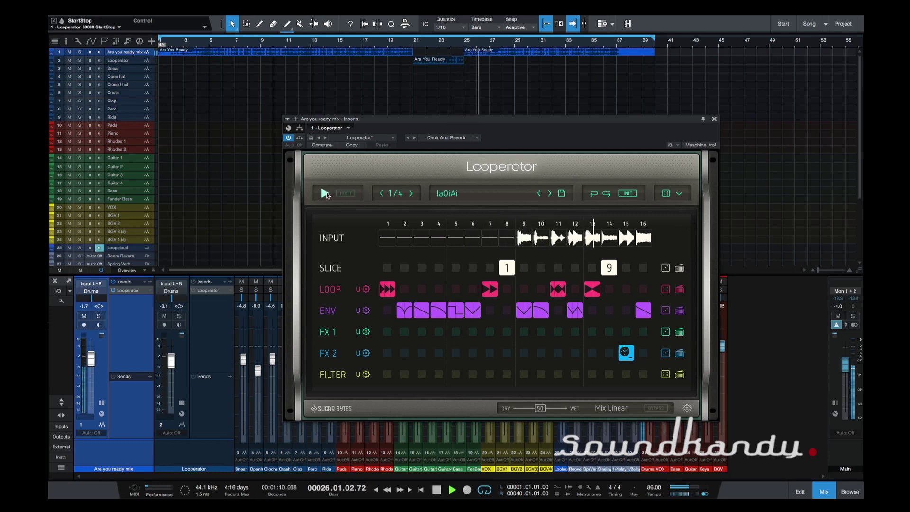
Step: Generate a further random pattern for all rows and audition it with manual sequencer stops and starts
click(326, 194)
click(326, 194)
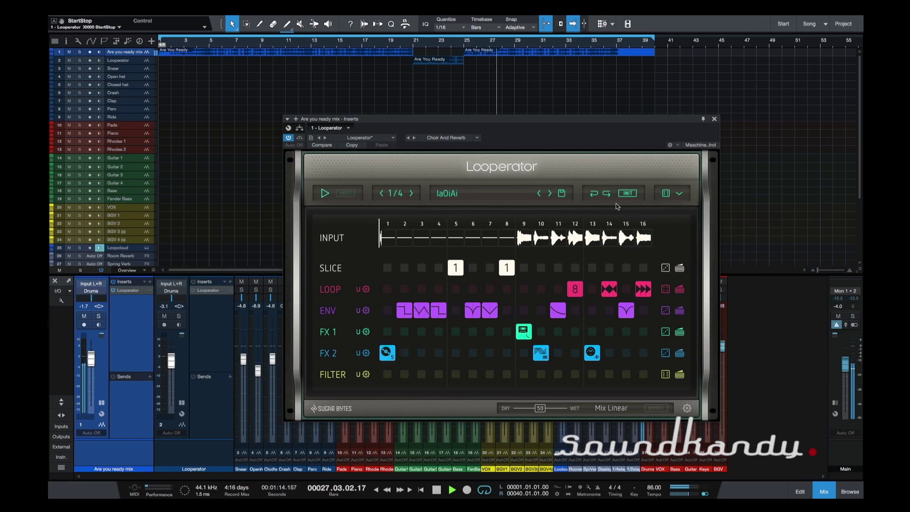
click(325, 193)
click(325, 193)
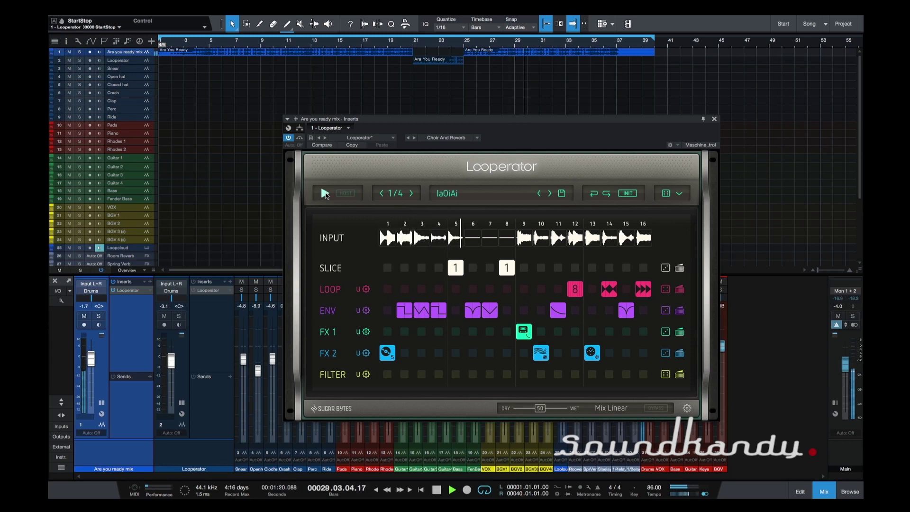
click(325, 194)
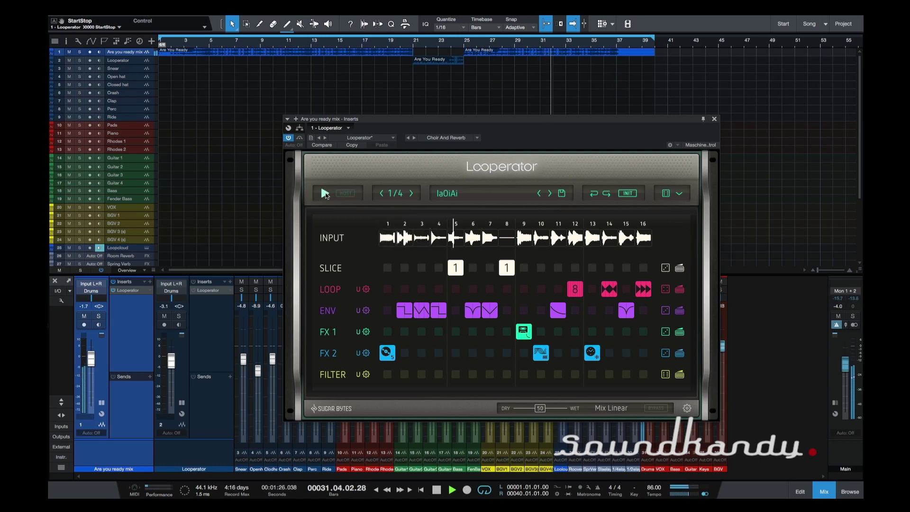
Step: Randomize all rows once more during playback, stop the sequencer after auditioning and stop the song
click(662, 193)
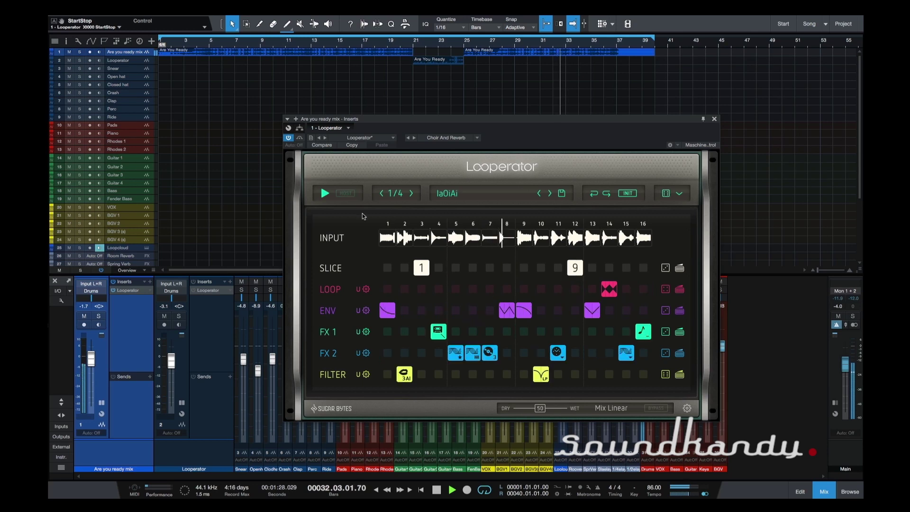
click(325, 194)
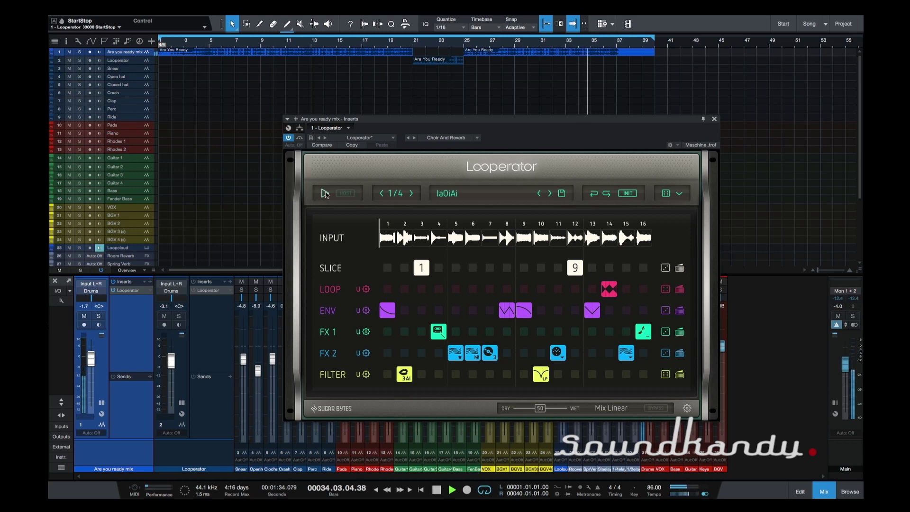
key(space)
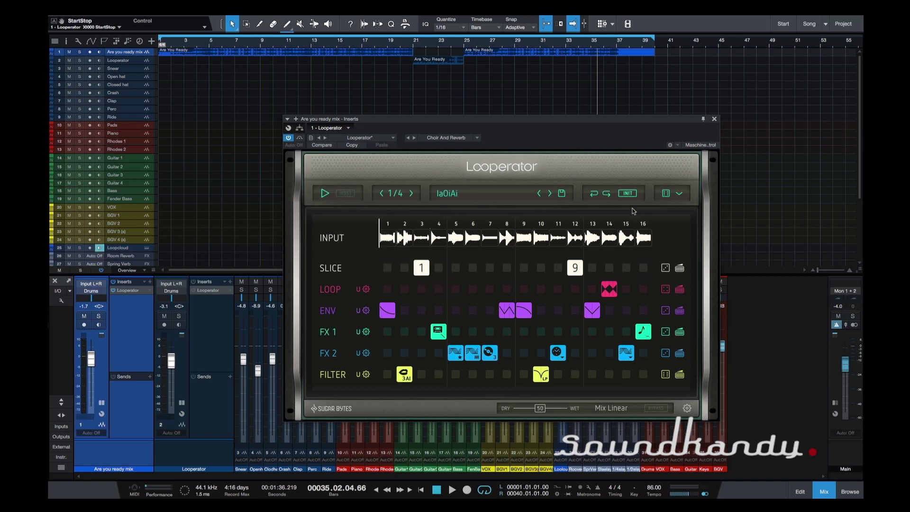
Step: Initialize only the Slice row and the FX 2 row, leaving the other rows' patterns in place
click(626, 193)
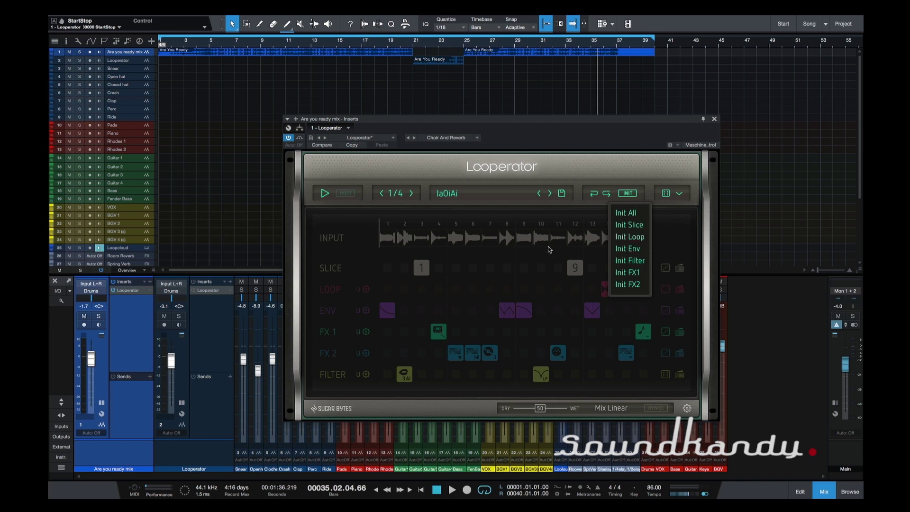
click(538, 284)
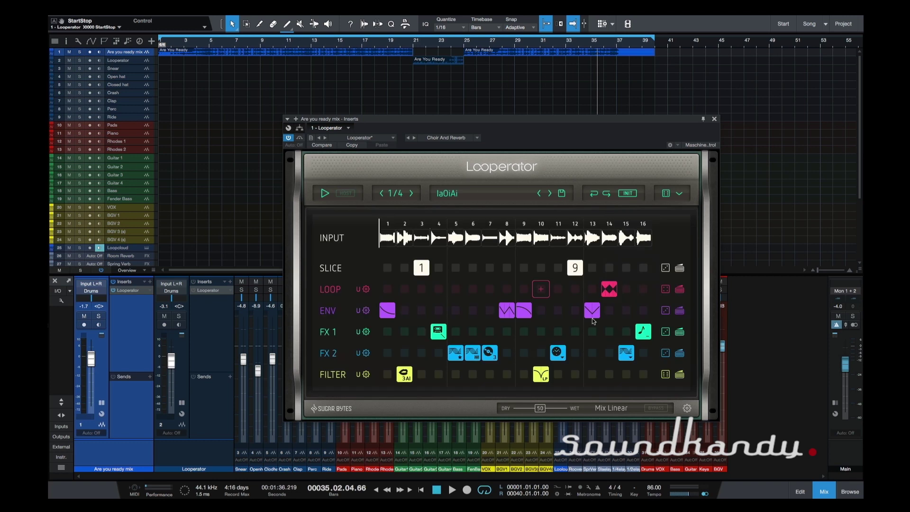
click(628, 192)
click(630, 225)
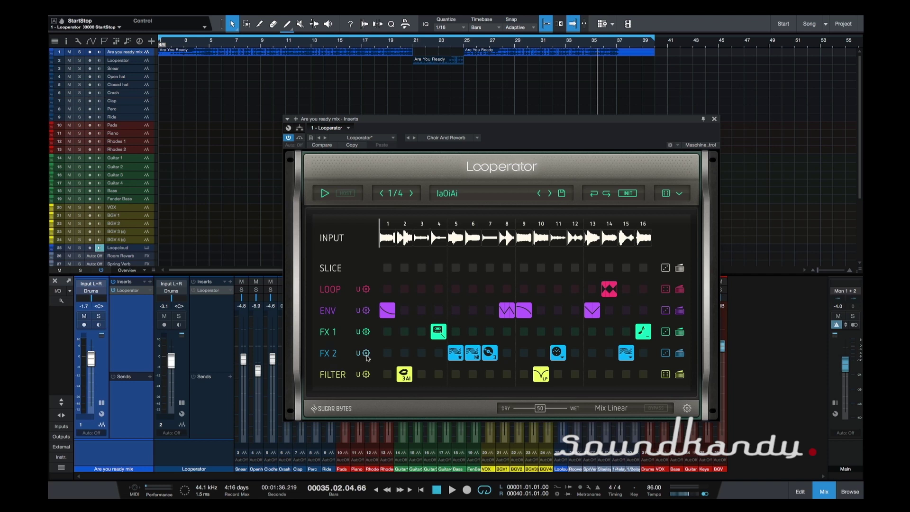
click(627, 194)
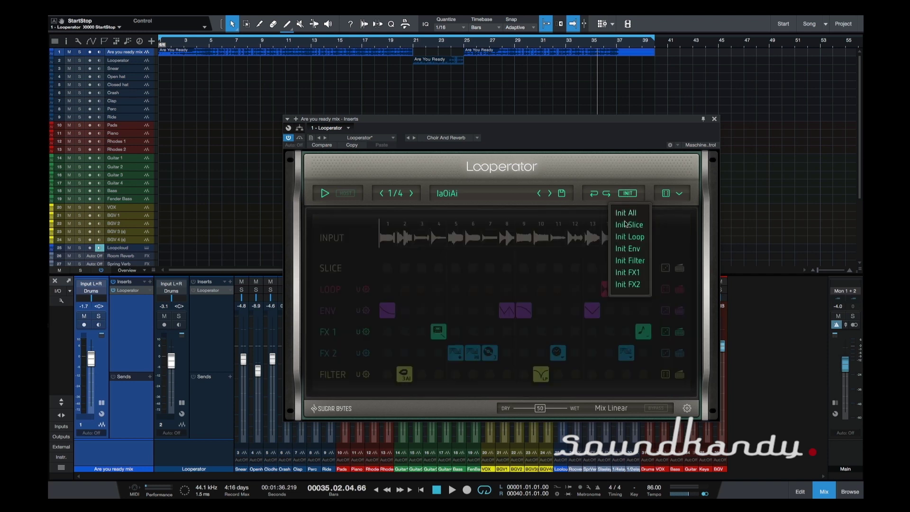
click(625, 285)
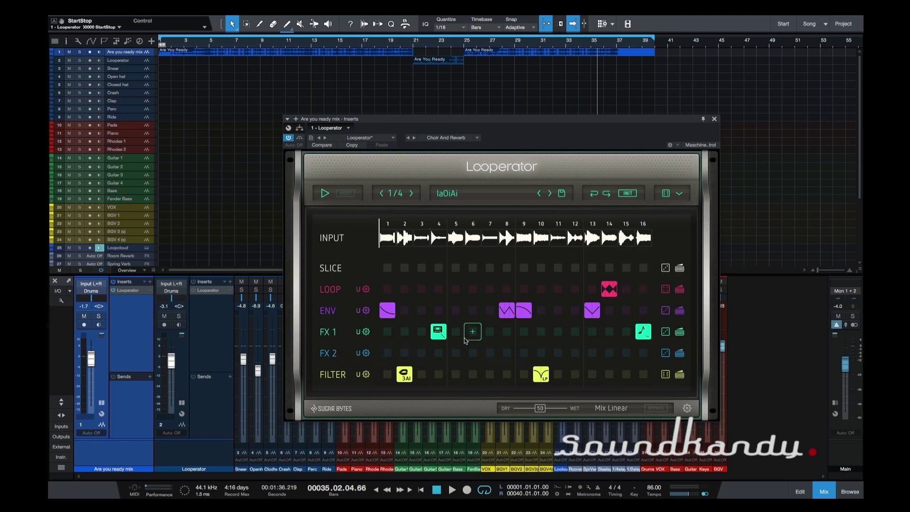
Step: Initialize all rows and place envelopes on Env steps 1, 7 and 12: a sawtooth, Sloped Attack Release Slow and a rising curve
click(627, 195)
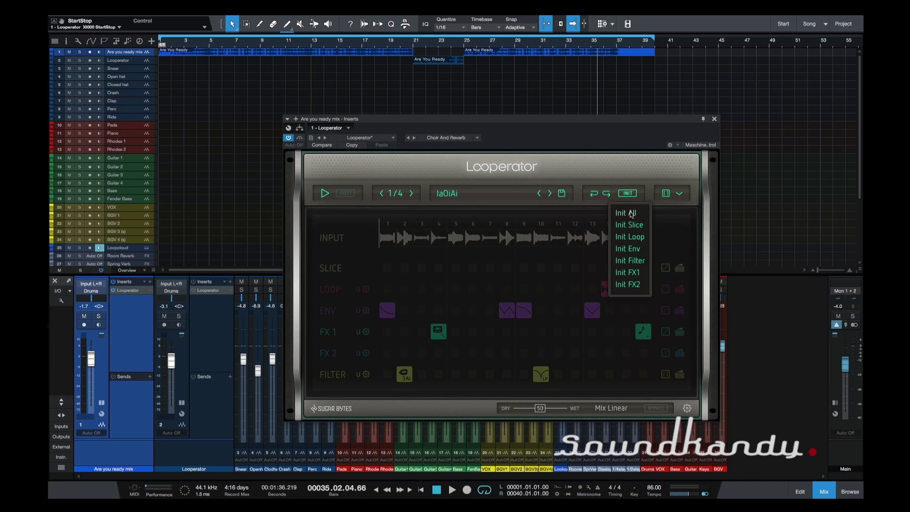
click(632, 214)
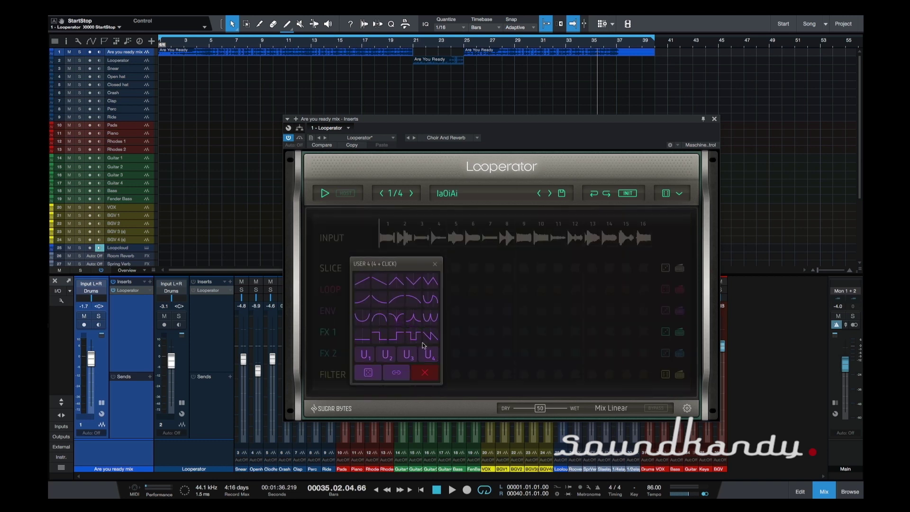
click(429, 335)
click(488, 317)
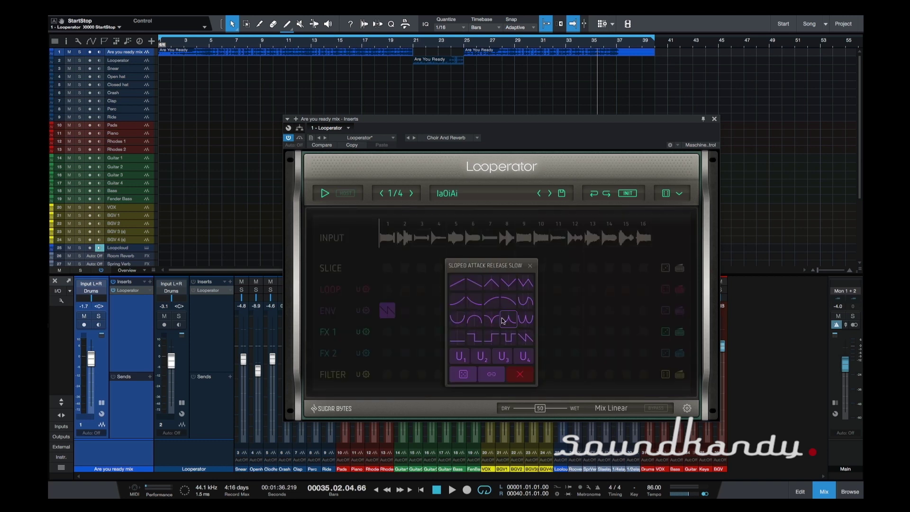
click(507, 318)
click(574, 310)
click(575, 312)
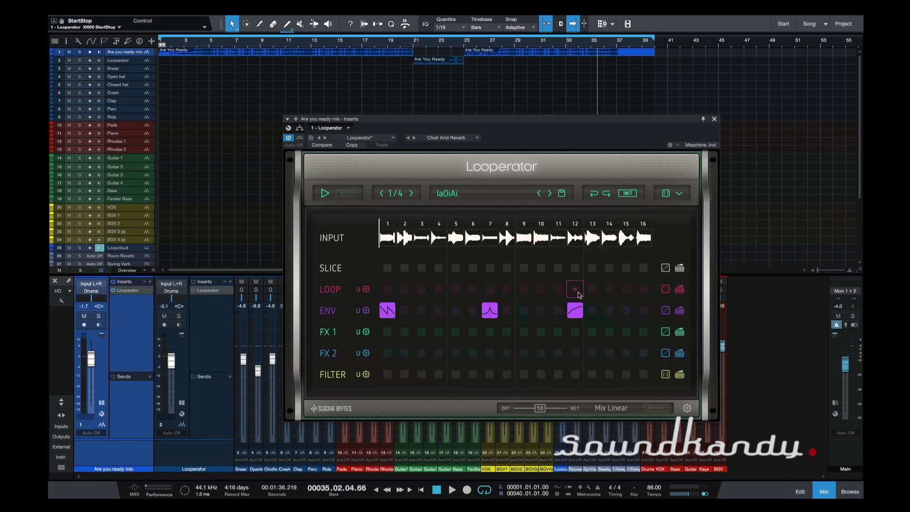
Step: Assign slice 10 to Slice step 8 and place a forward-reverse loop on Loop step 2
click(505, 267)
click(499, 271)
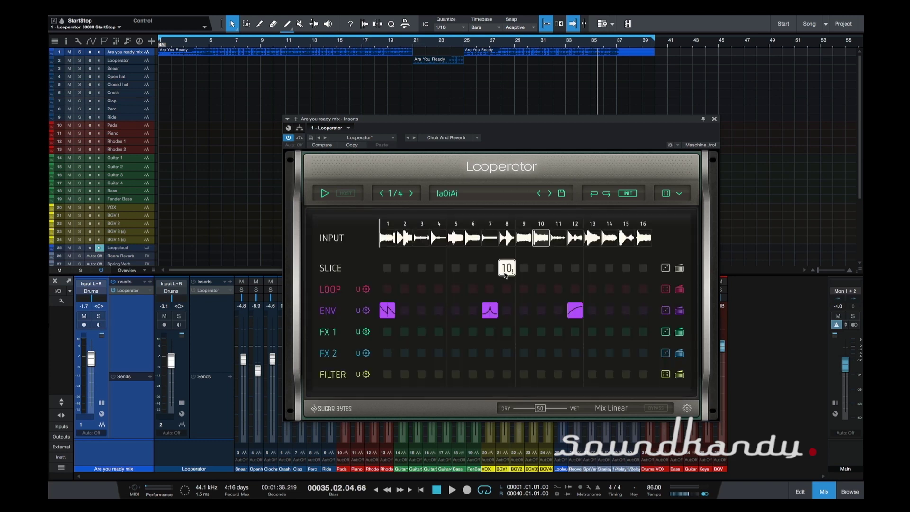
click(416, 294)
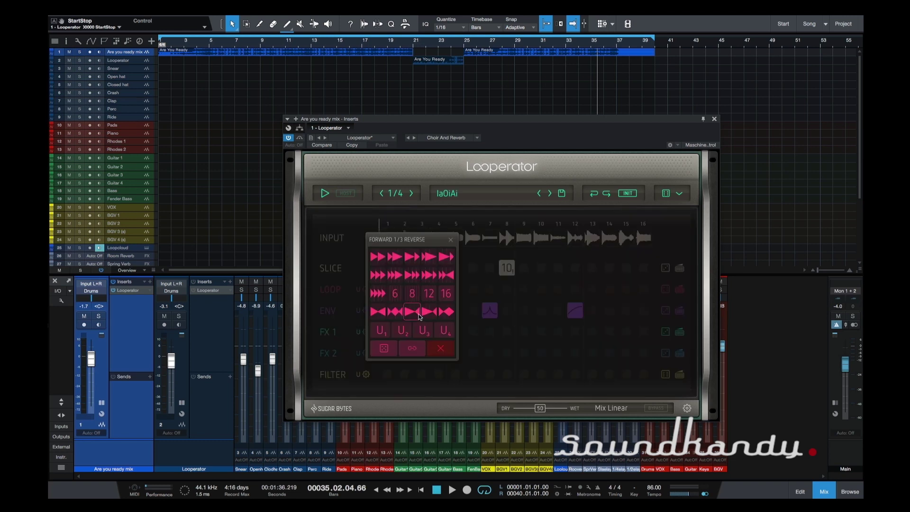
click(379, 311)
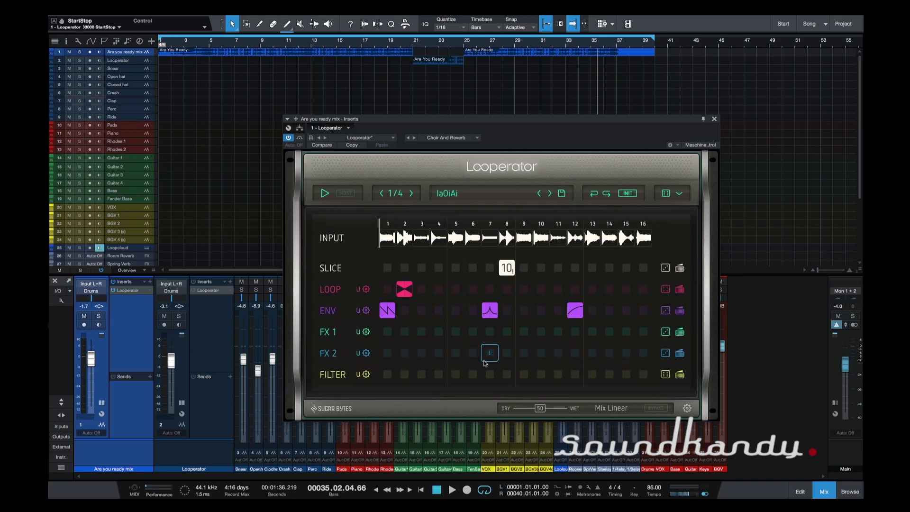
Step: Place vowel filters on the Filter row, using O on step 2 and IA on step 6
click(404, 374)
click(432, 350)
click(471, 373)
click(510, 365)
Step: Place Pitched Up Stretch on FX 2 step 7 and a tape-stop effect on FX 1 step 4
click(490, 352)
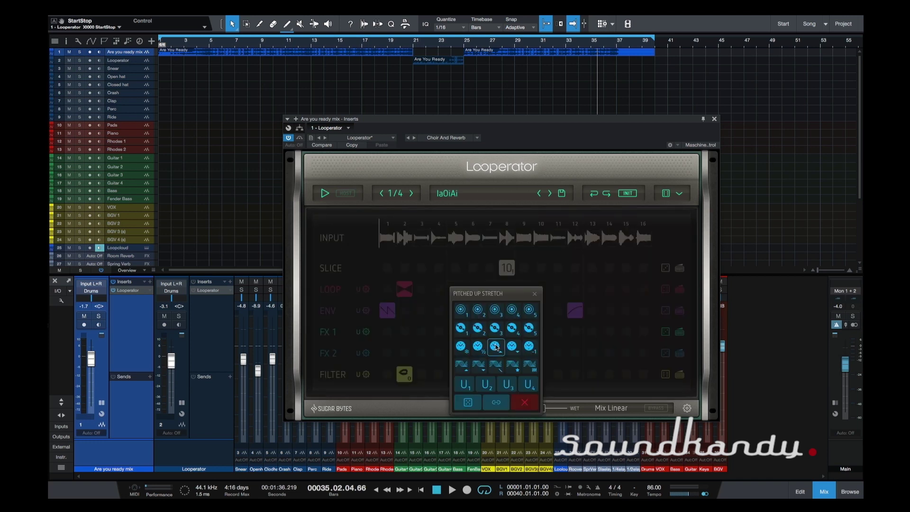
click(497, 347)
click(437, 337)
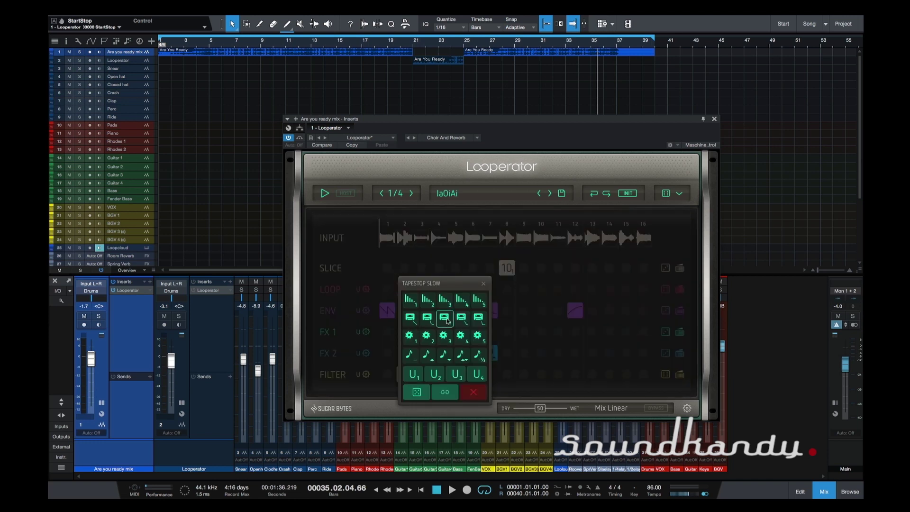
click(440, 319)
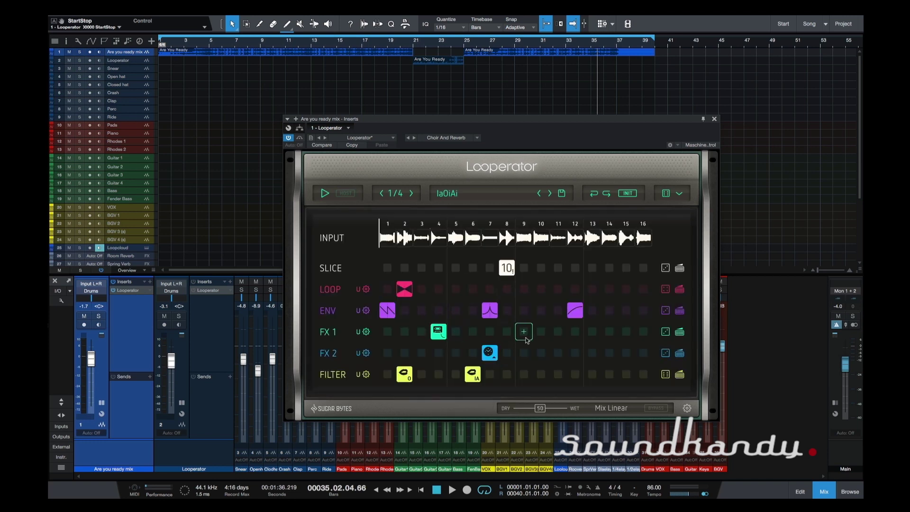
Step: Add a tape effect to FX 1 step 12 and a forward loop pattern to Loop step 15
click(575, 337)
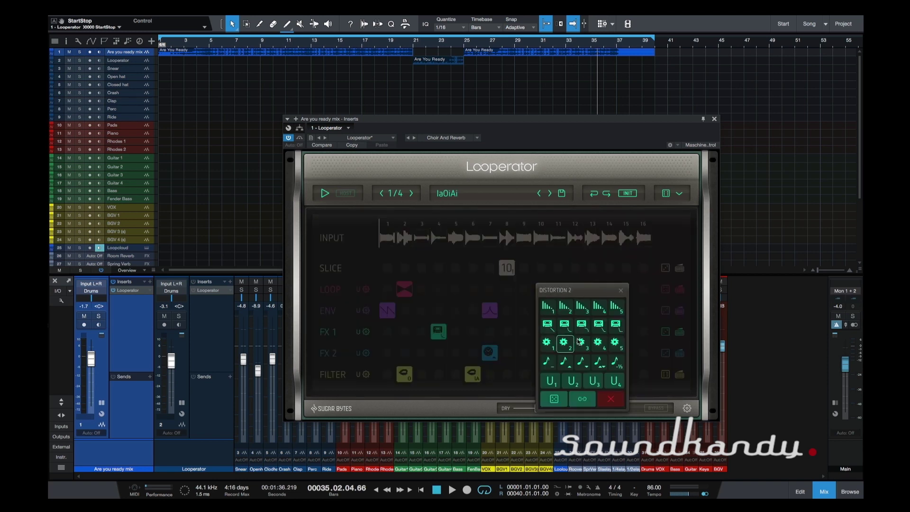
click(614, 326)
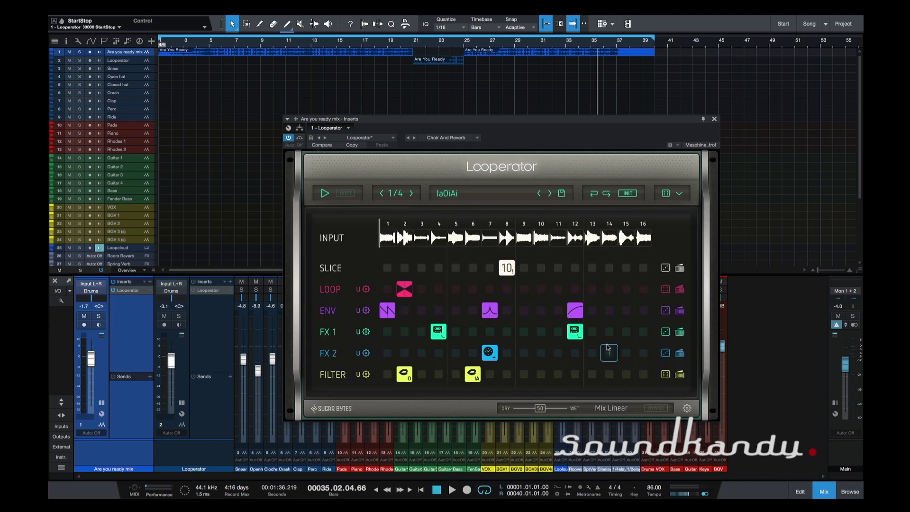
click(625, 290)
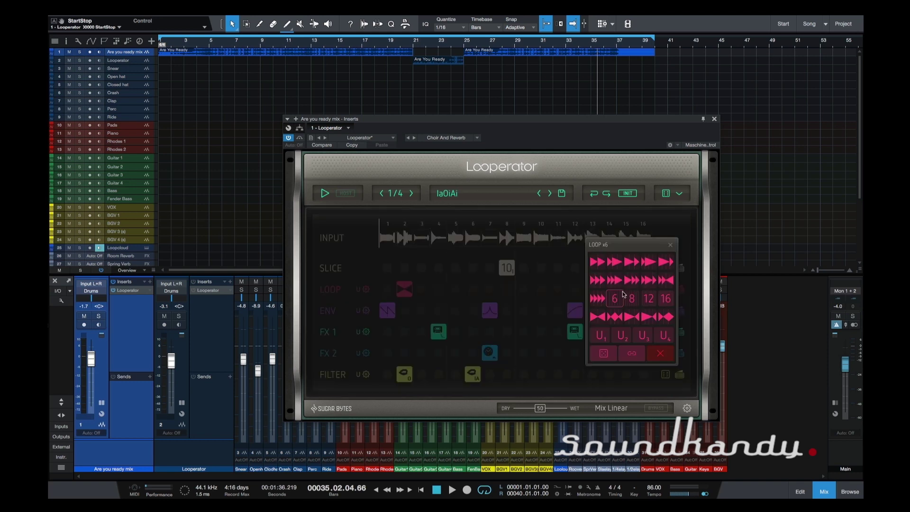
click(631, 262)
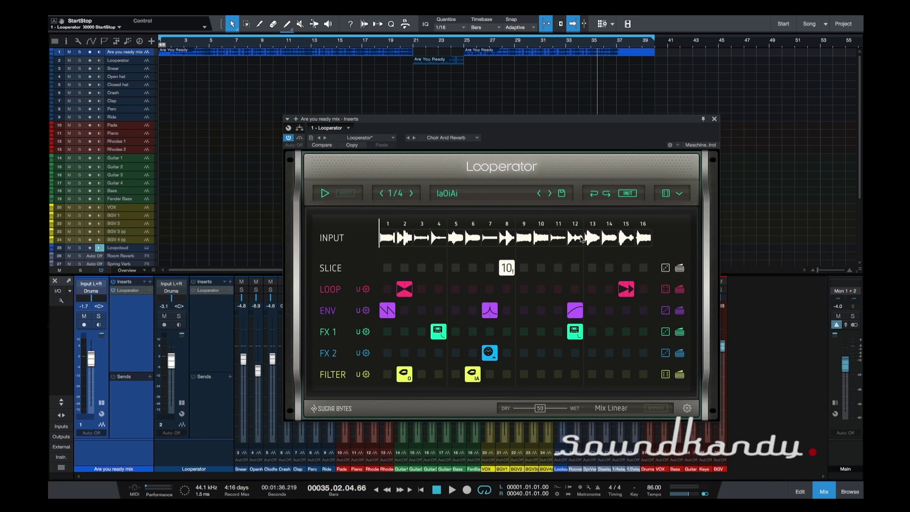
Step: Play the song from around bar 29 with the sequencer started manually, and stop both after auditioning the pattern
click(515, 45)
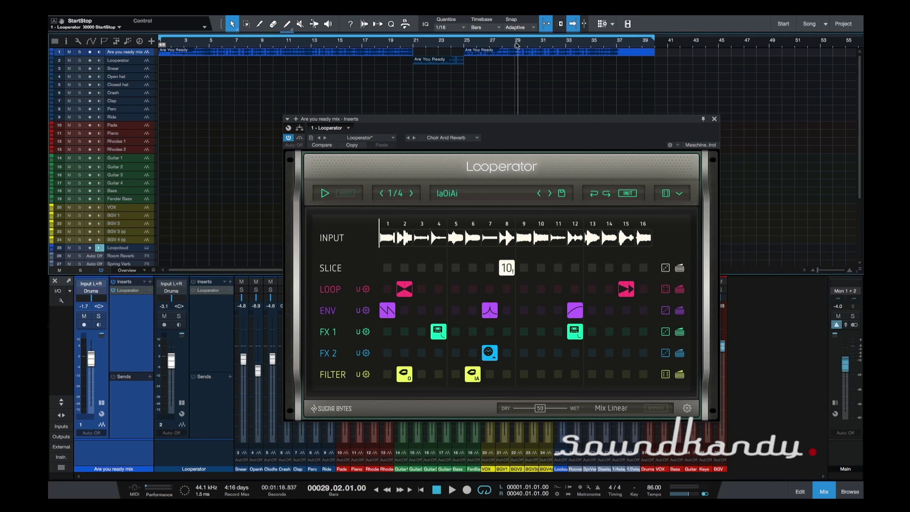
key(space)
click(324, 193)
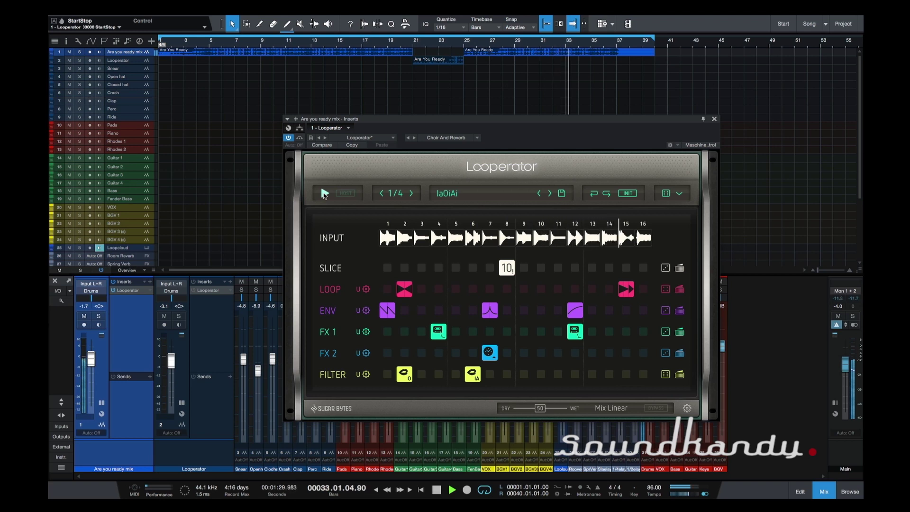
key(space)
click(324, 192)
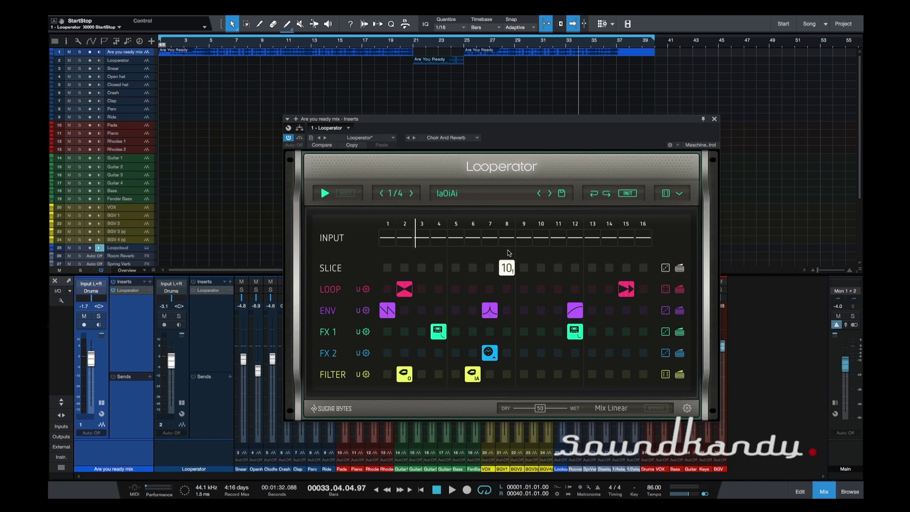
click(324, 193)
Step: Play the song from the start with the sequencer off and close the Looperator window
key(Home)
key(space)
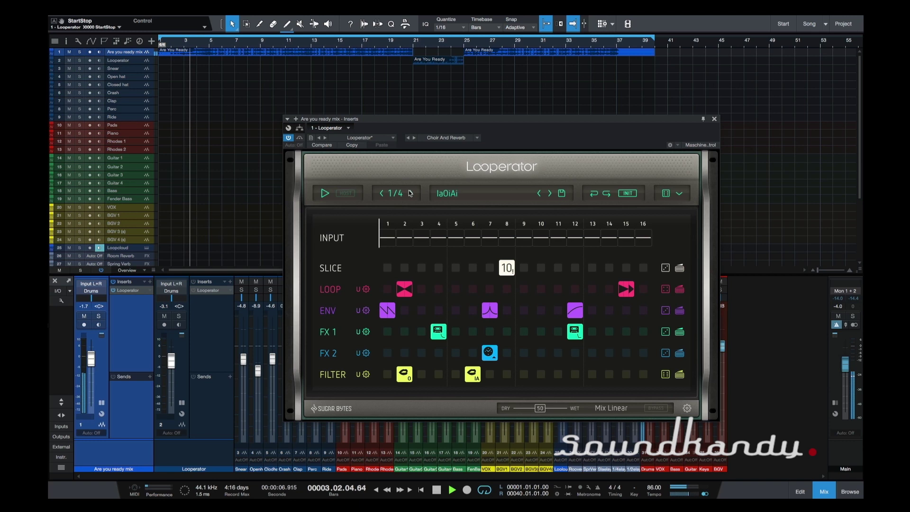
click(714, 119)
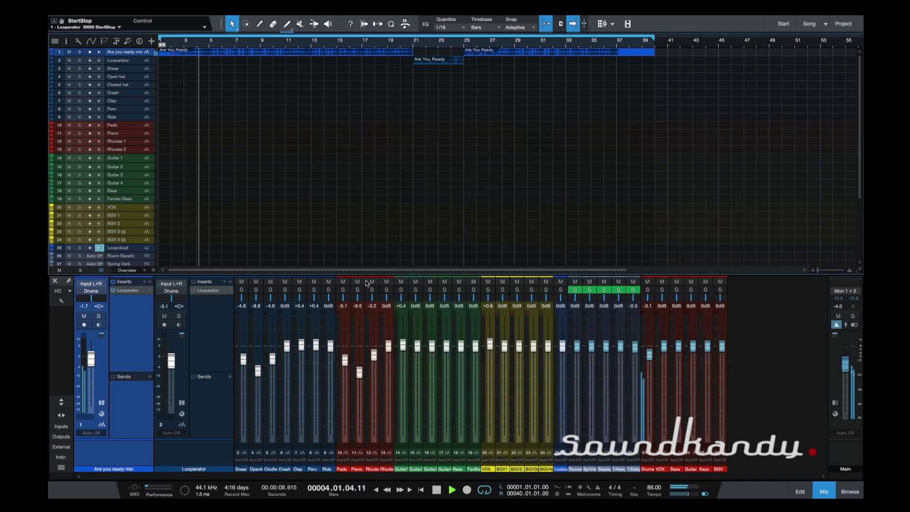